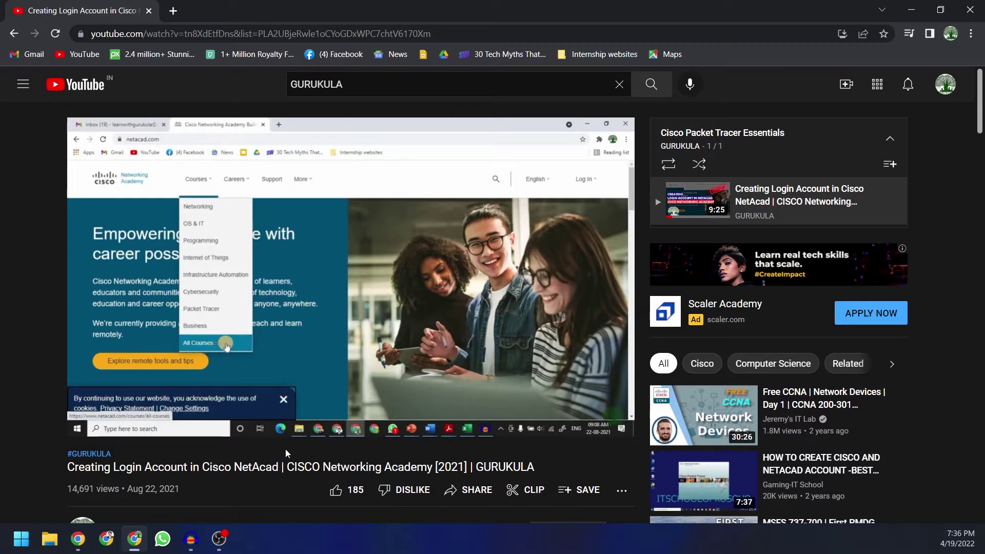
Step: Scroll to the comments and highlight the first comment's complaint and 'skillsforall' in WP17's comment
{"action": "scroll", "coordinate": [257, 447], "scroll_direction": "down", "scroll_amount": 7}
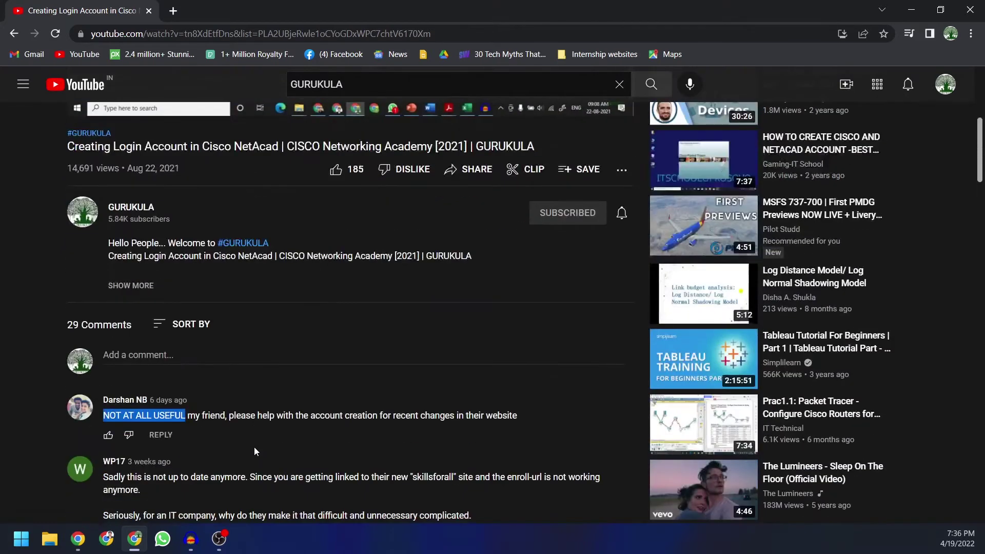
{"action": "scroll", "coordinate": [253, 448], "scroll_direction": "down", "scroll_amount": 1}
{"action": "left_click", "coordinate": [103, 310]}
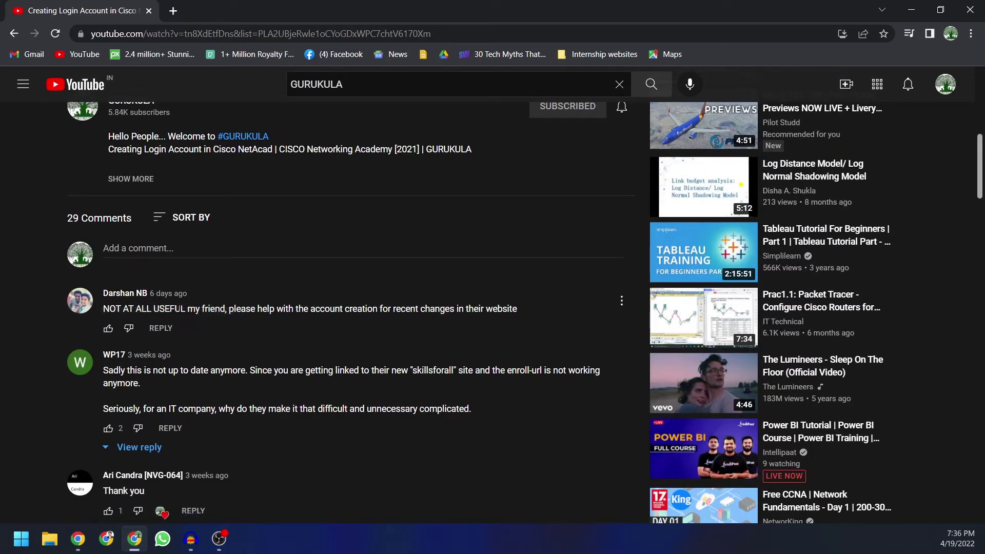
{"action": "left_click_drag", "start_coordinate": [182, 312], "coordinate": [103, 310]}
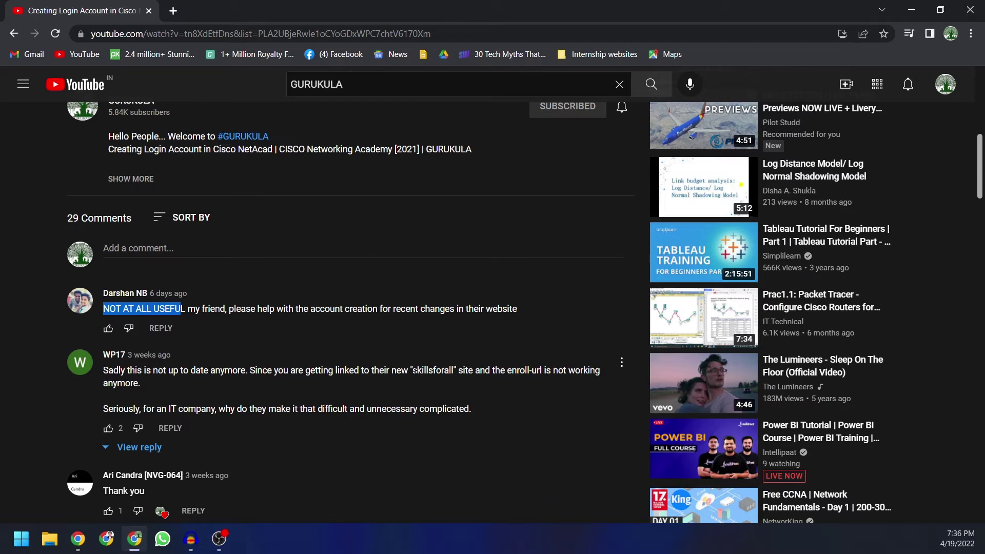
{"action": "left_click_drag", "start_coordinate": [413, 370], "coordinate": [456, 370]}
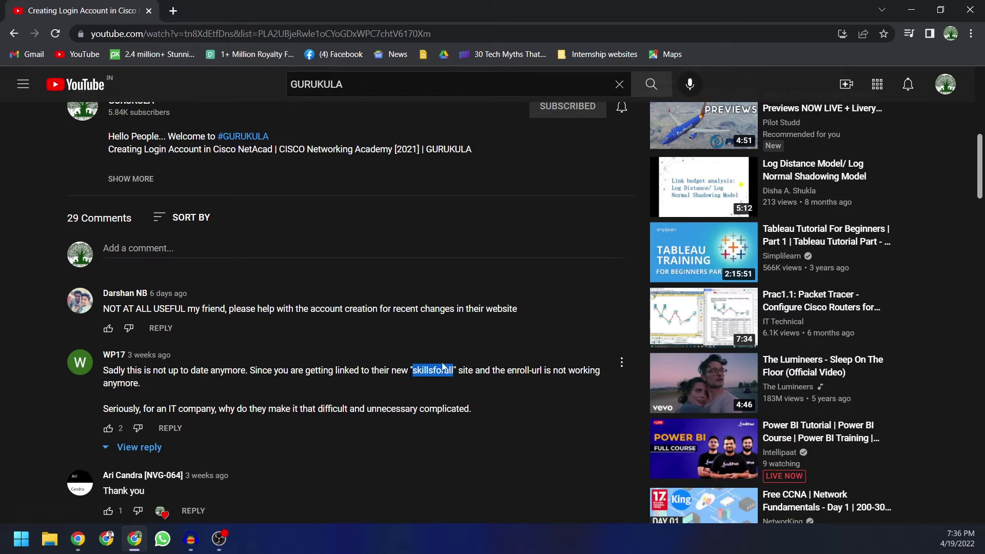
Step: Scroll back up to the GURUKULA tutorial and watch it to about 2:12
{"action": "scroll", "coordinate": [421, 389], "scroll_direction": "up", "scroll_amount": 8}
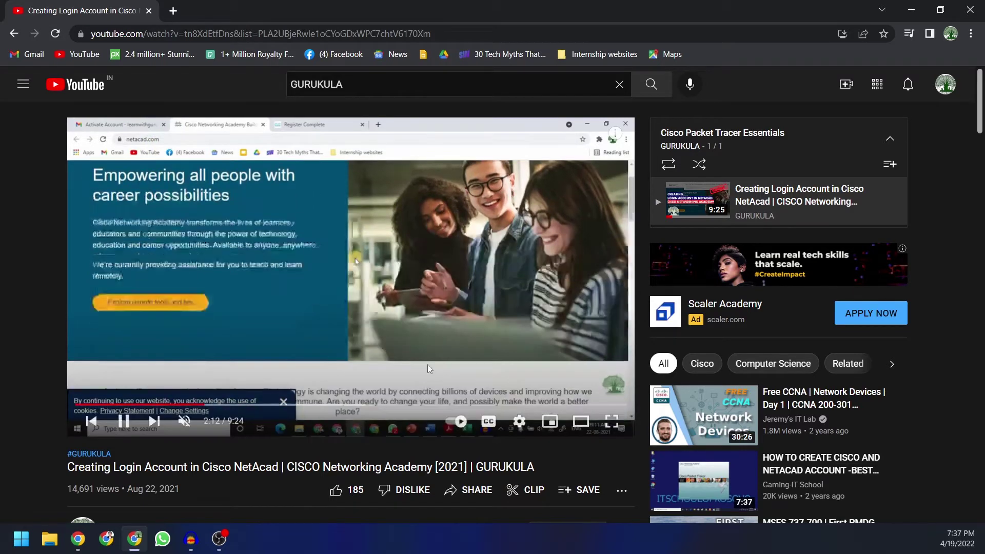
Step: Load netacad.com in a new tab and go to its Cisco login page
{"action": "key", "text": "ctrl+t"}
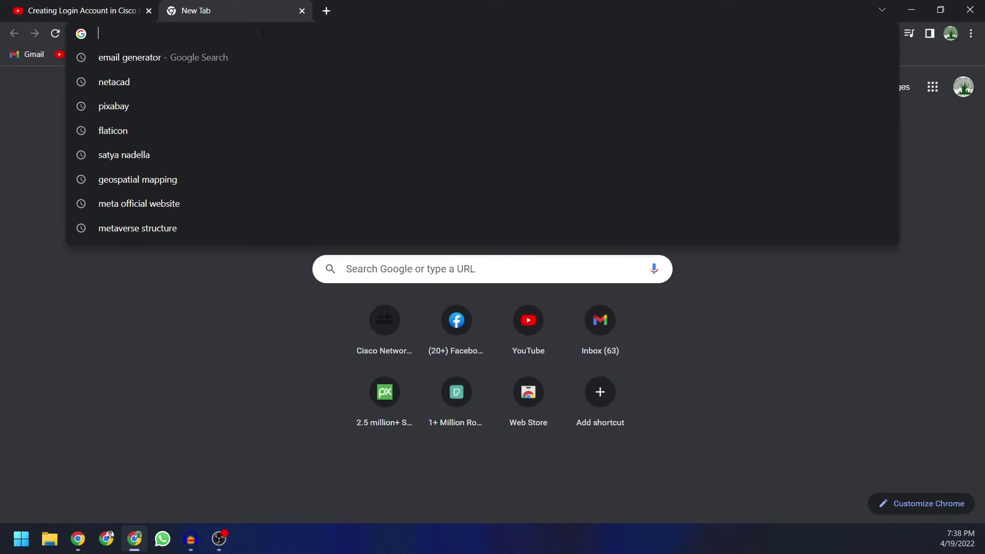
{"action": "type", "text": "NET"}
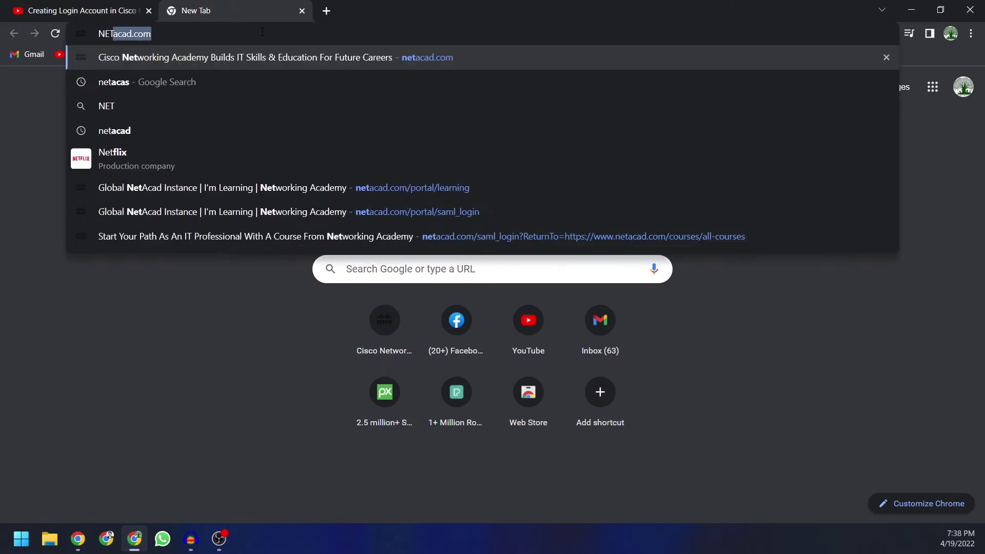
{"action": "key", "text": "Return"}
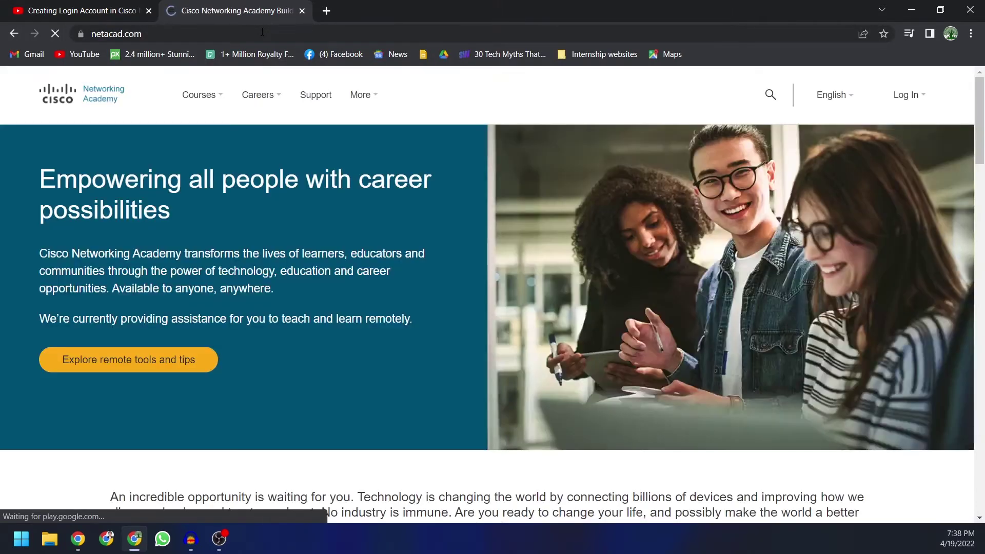
{"action": "left_click", "coordinate": [911, 94]}
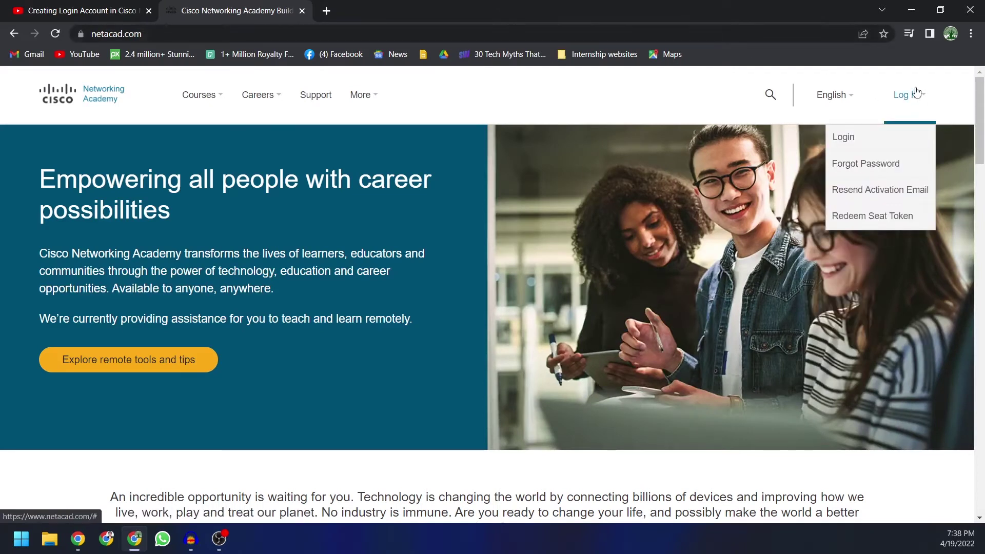
{"action": "left_click", "coordinate": [845, 143]}
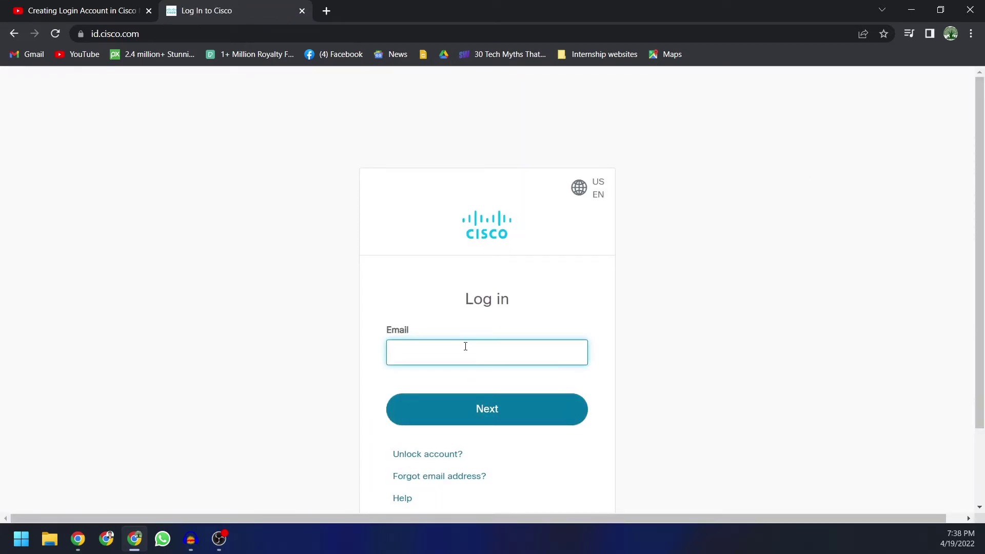
Step: Enter the account's email address and password and log in to NetAcad
{"action": "type", "text": "we"}
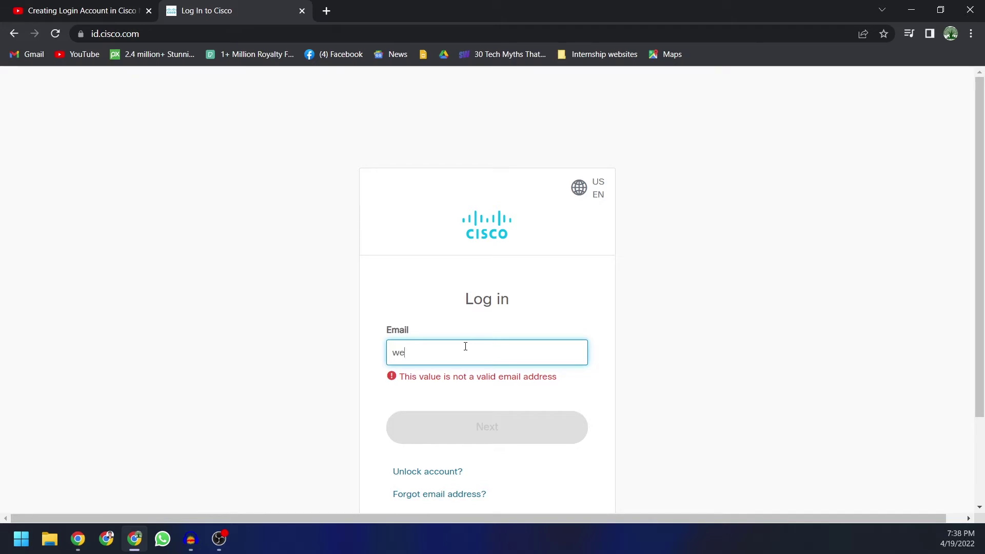
{"action": "key", "text": "BackSpace"}
{"action": "key", "text": "Return"}
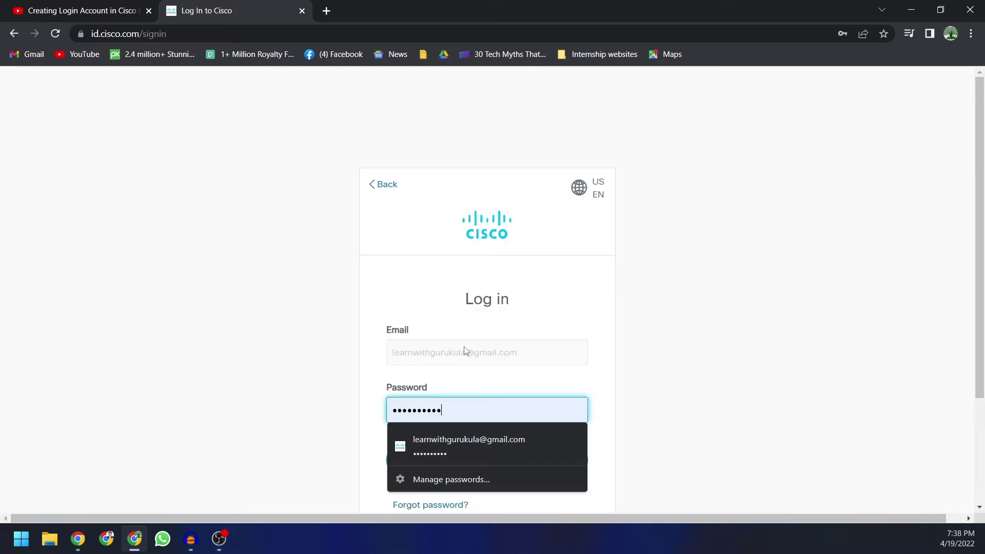
{"action": "left_click", "coordinate": [454, 446]}
{"action": "left_click", "coordinate": [480, 463]}
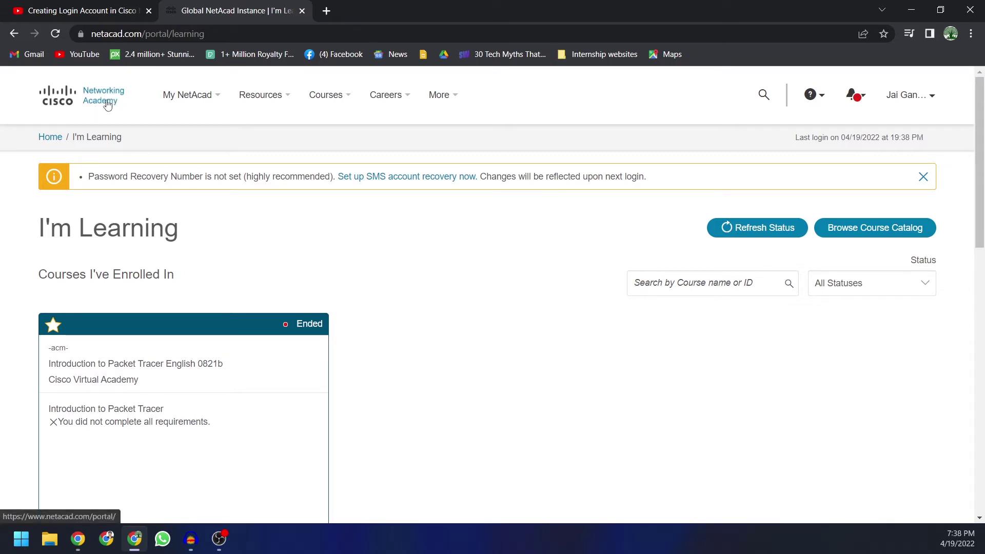
Step: Go to Resources > Download Packet Tracer and scroll to the version 8.1.1 links
{"action": "mouse_move", "coordinate": [253, 107]}
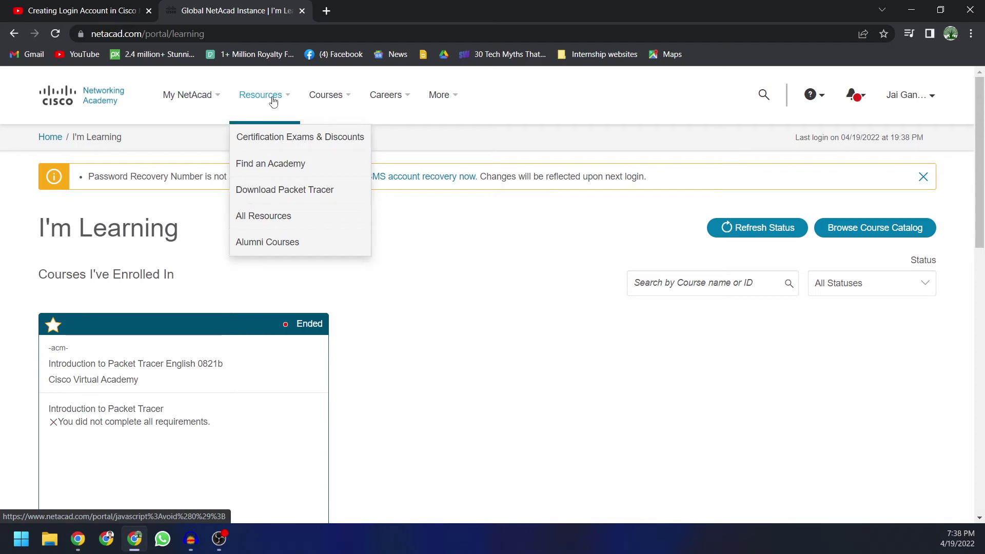
{"action": "left_click", "coordinate": [288, 194]}
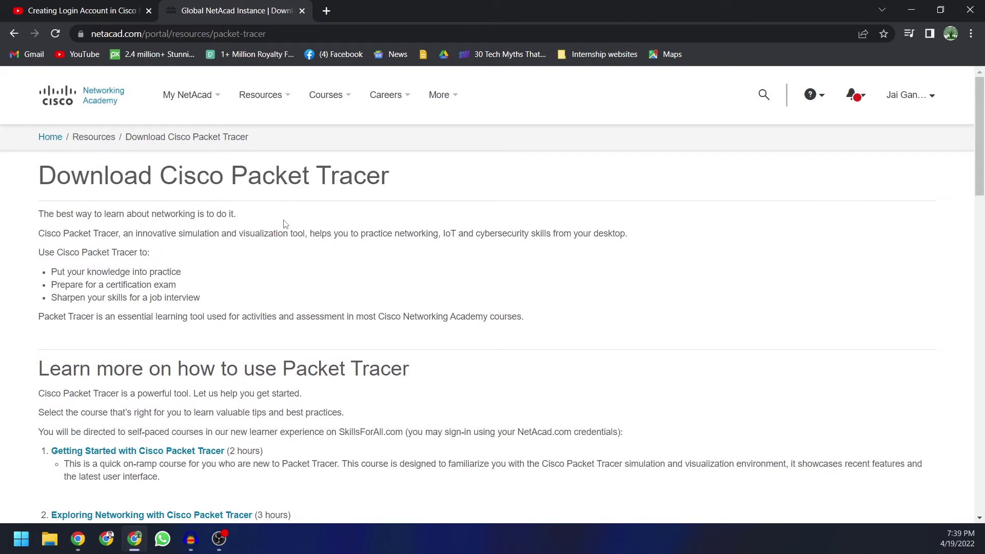
{"action": "scroll", "coordinate": [285, 224], "scroll_direction": "down", "scroll_amount": 8}
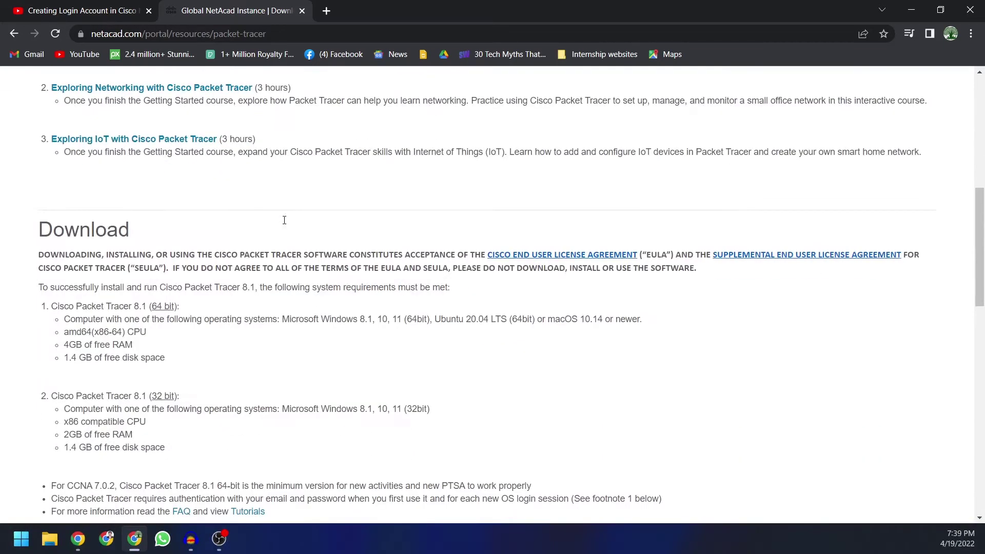
{"action": "scroll", "coordinate": [262, 251], "scroll_direction": "down", "scroll_amount": 2}
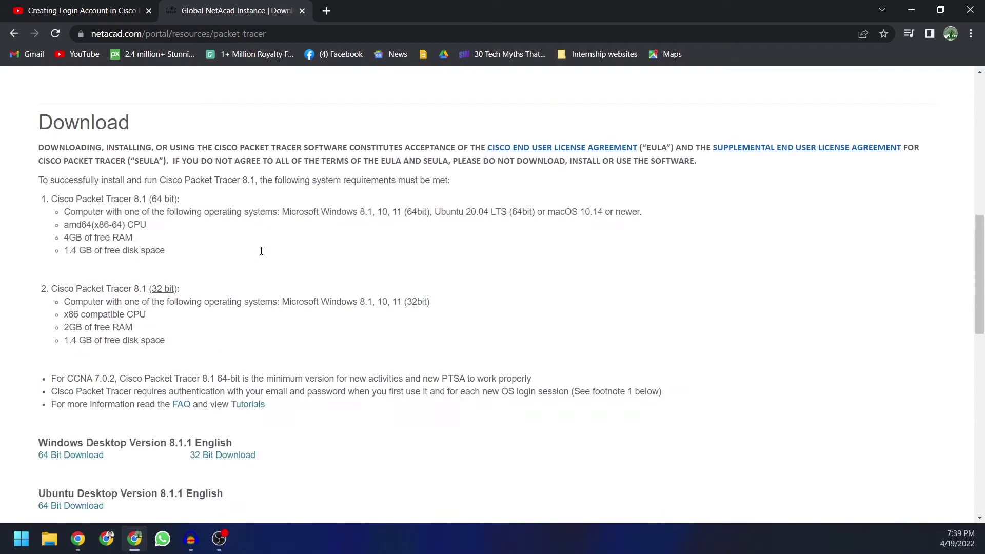
{"action": "scroll", "coordinate": [262, 255], "scroll_direction": "down", "scroll_amount": 2}
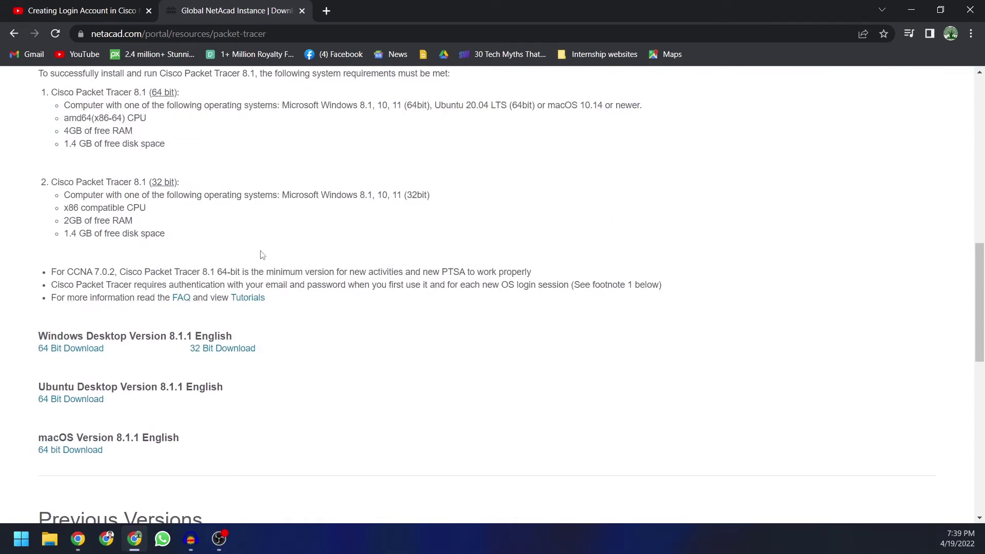
Step: Start downloading the 64-bit Windows Packet Tracer 8.1.1 installer
{"action": "left_click", "coordinate": [75, 351]}
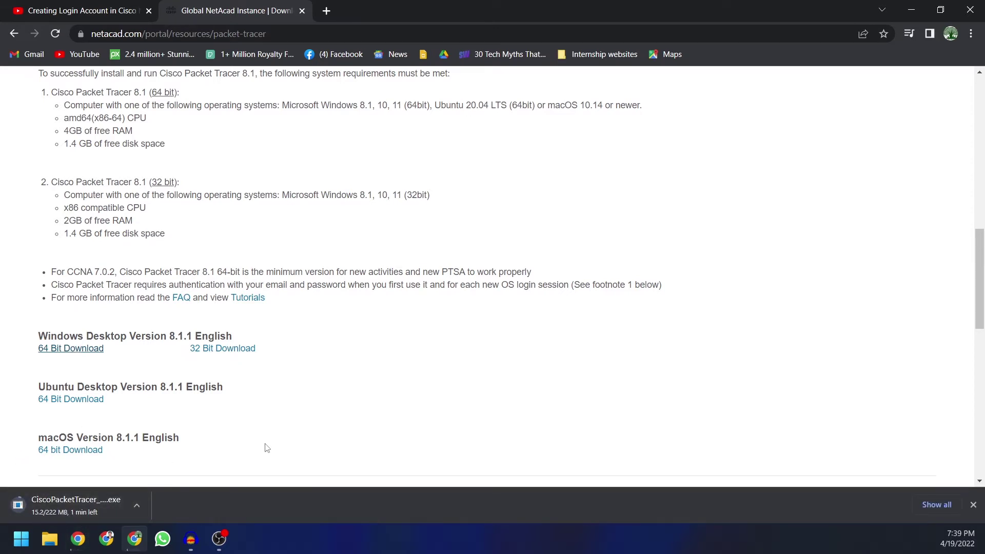
{"action": "scroll", "coordinate": [267, 448], "scroll_direction": "up", "scroll_amount": 12}
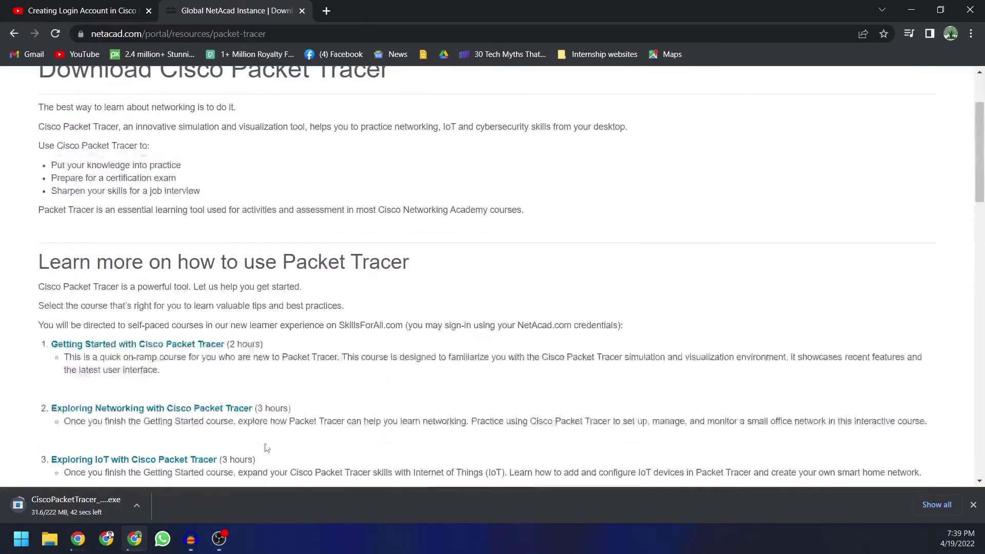
{"action": "scroll", "coordinate": [267, 448], "scroll_direction": "up", "scroll_amount": 3}
Step: Open the Cisco Packet Tracer course page and its View courses redirect notice to Skills For All
{"action": "mouse_move", "coordinate": [276, 78]}
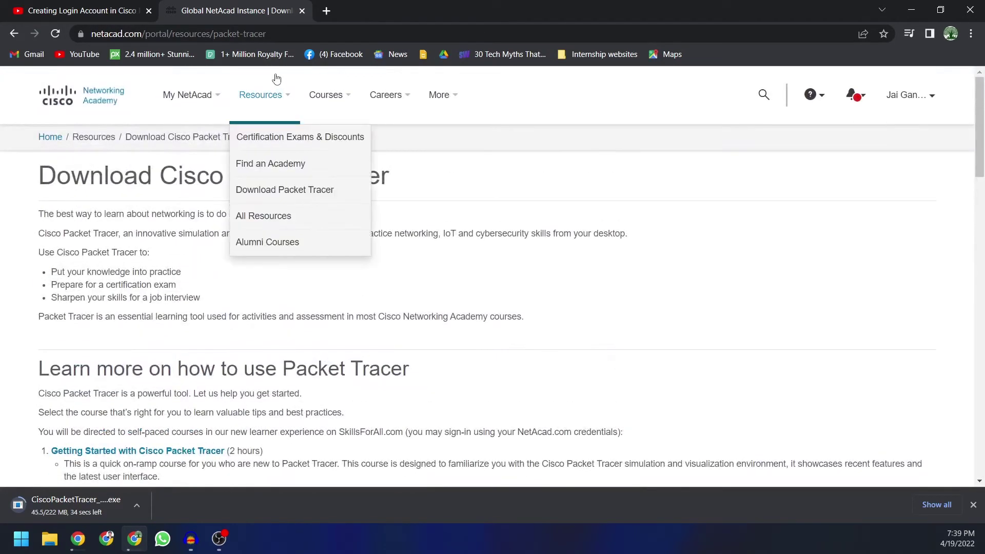
{"action": "mouse_move", "coordinate": [227, 99]}
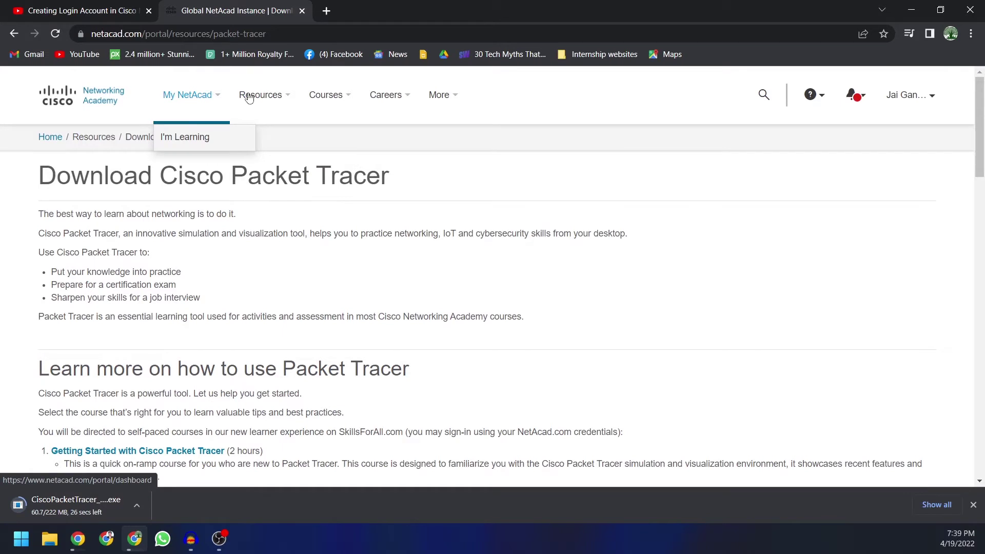
{"action": "mouse_move", "coordinate": [308, 95]}
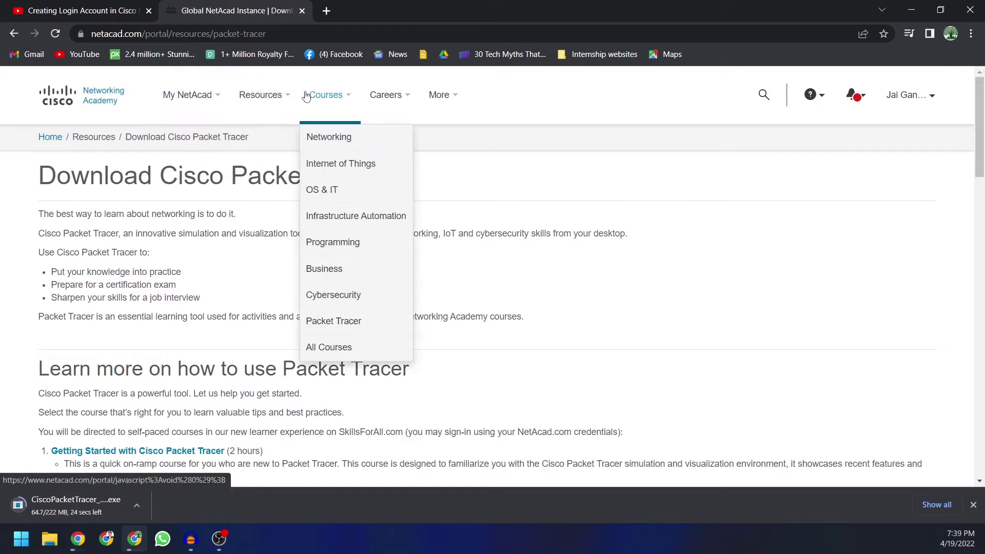
{"action": "left_click", "coordinate": [338, 322]}
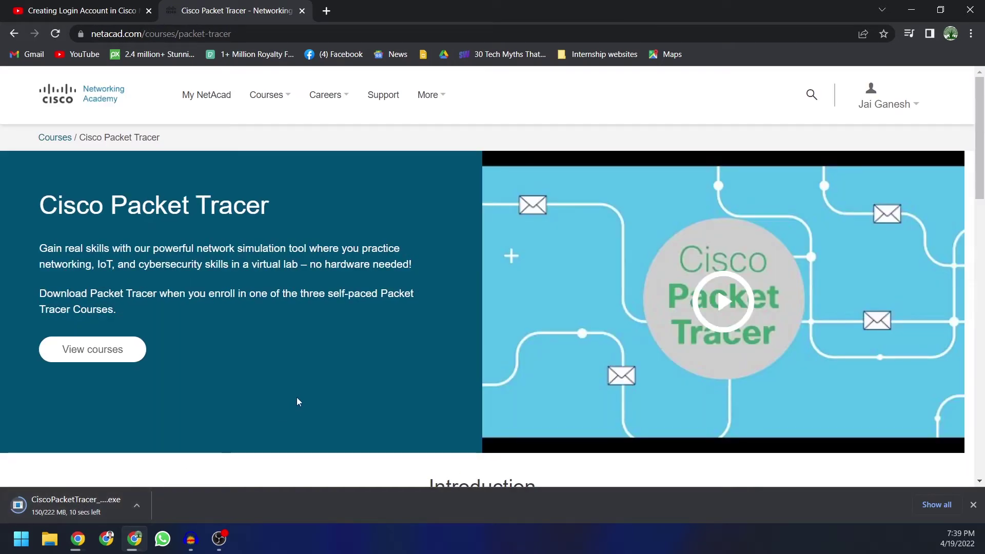
{"action": "scroll", "coordinate": [194, 304], "scroll_direction": "down", "scroll_amount": 4}
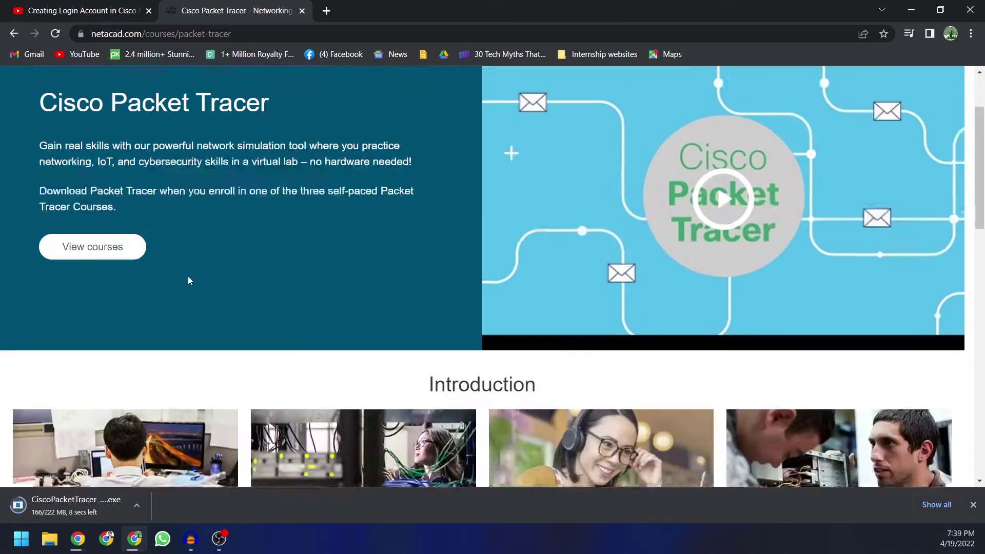
{"action": "scroll", "coordinate": [190, 280], "scroll_direction": "up", "scroll_amount": 2}
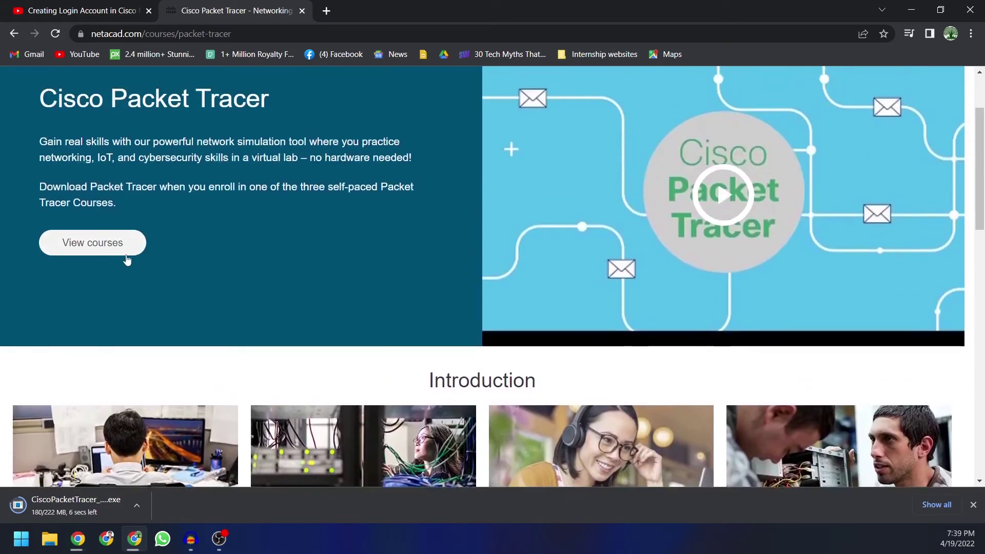
{"action": "left_click", "coordinate": [88, 242]}
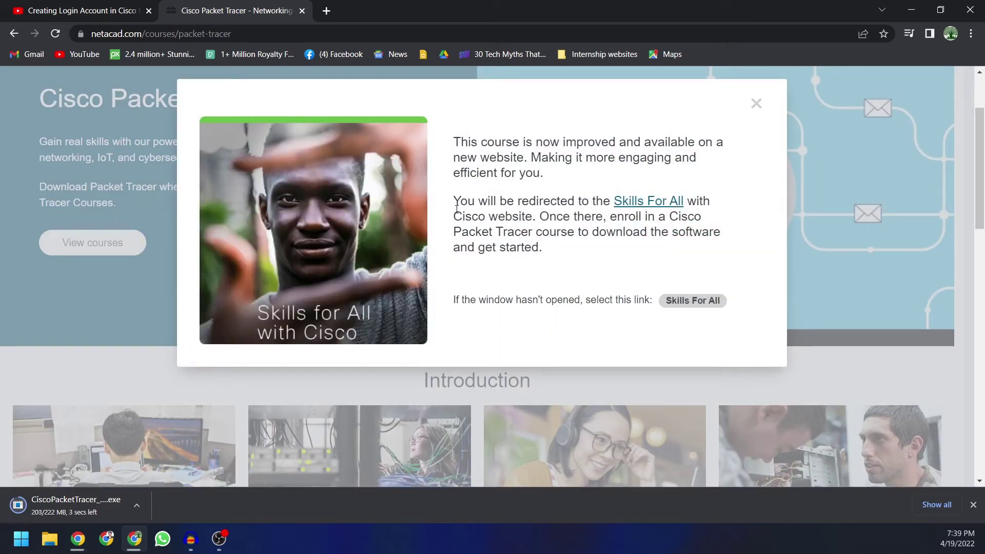
Step: Highlight the redirect explanation, then sign in to Skills for All with the NetAcad option
{"action": "left_click_drag", "start_coordinate": [452, 204], "coordinate": [594, 203]}
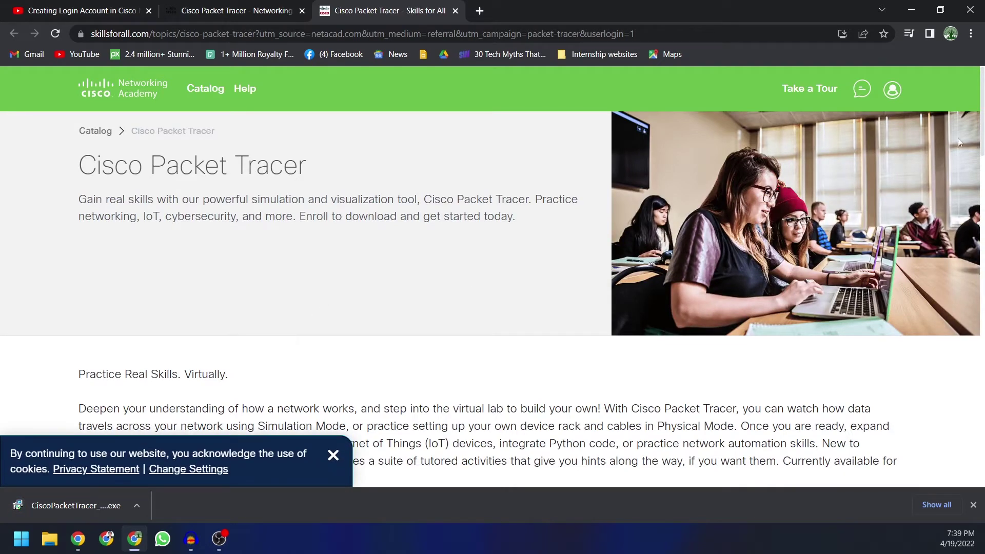
{"action": "left_click", "coordinate": [896, 91]}
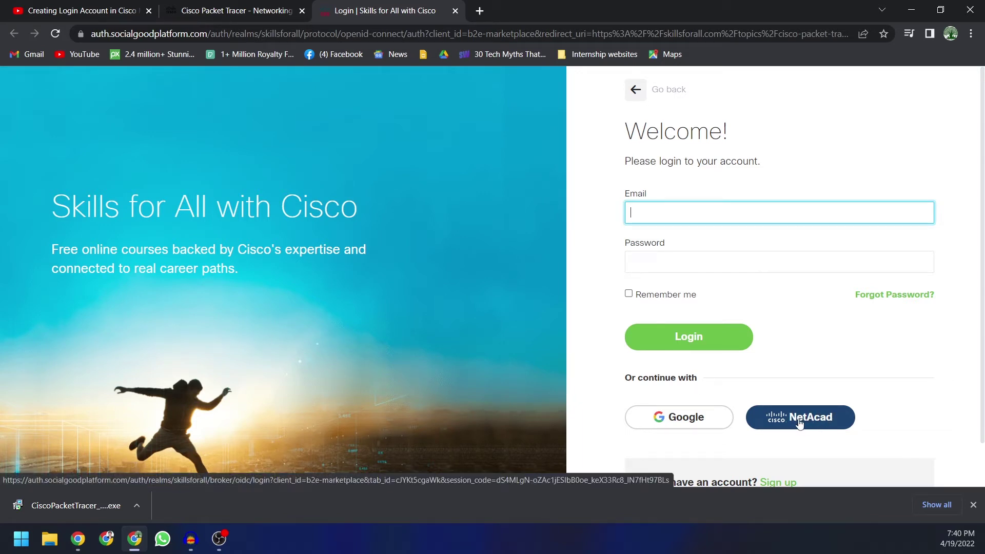
{"action": "left_click", "coordinate": [802, 418]}
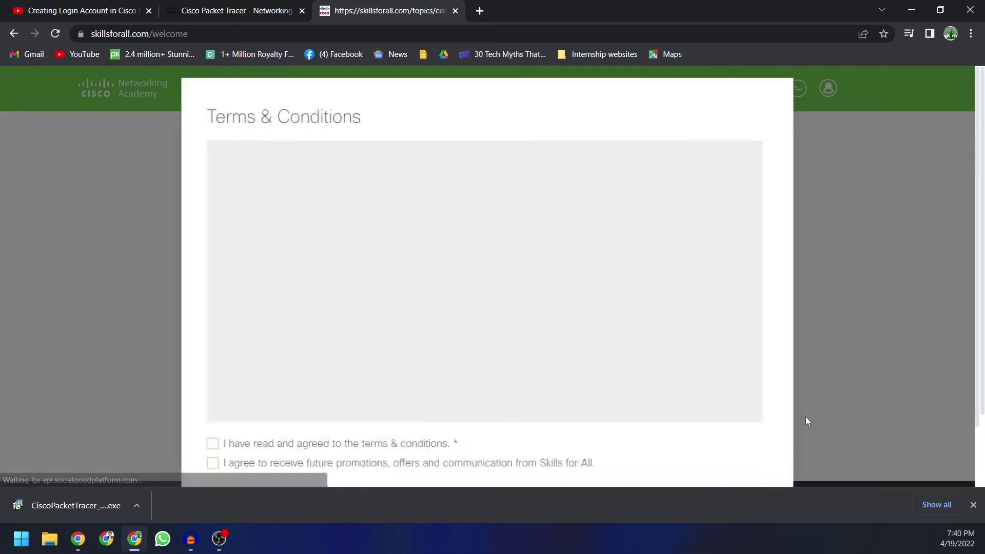
Step: Dismiss the cookie banner and tick the terms & conditions and future promotions checkboxes
{"action": "scroll", "coordinate": [396, 271], "scroll_direction": "down", "scroll_amount": 2}
{"action": "scroll", "coordinate": [395, 270], "scroll_direction": "down", "scroll_amount": 15}
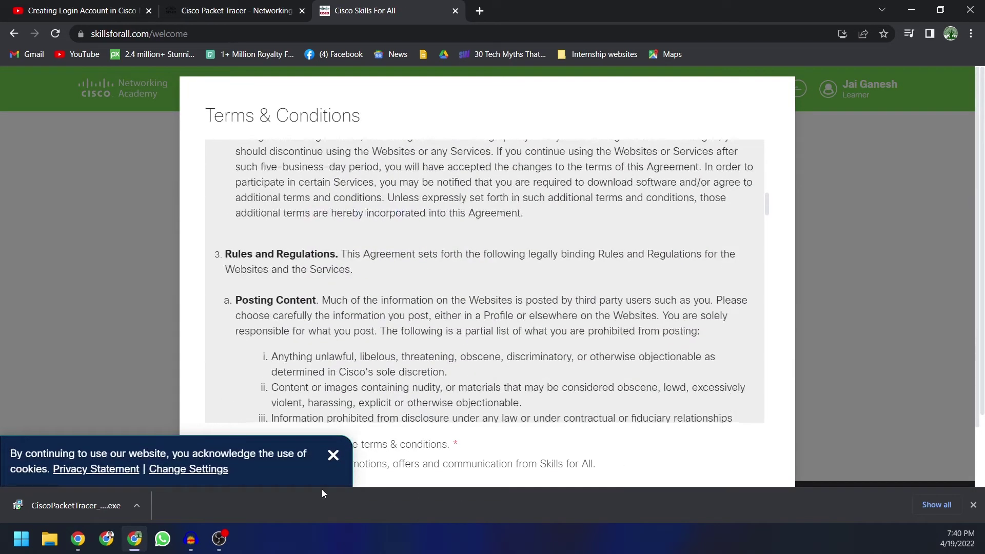
{"action": "left_click", "coordinate": [333, 455]}
{"action": "scroll", "coordinate": [361, 377], "scroll_direction": "down", "scroll_amount": 2}
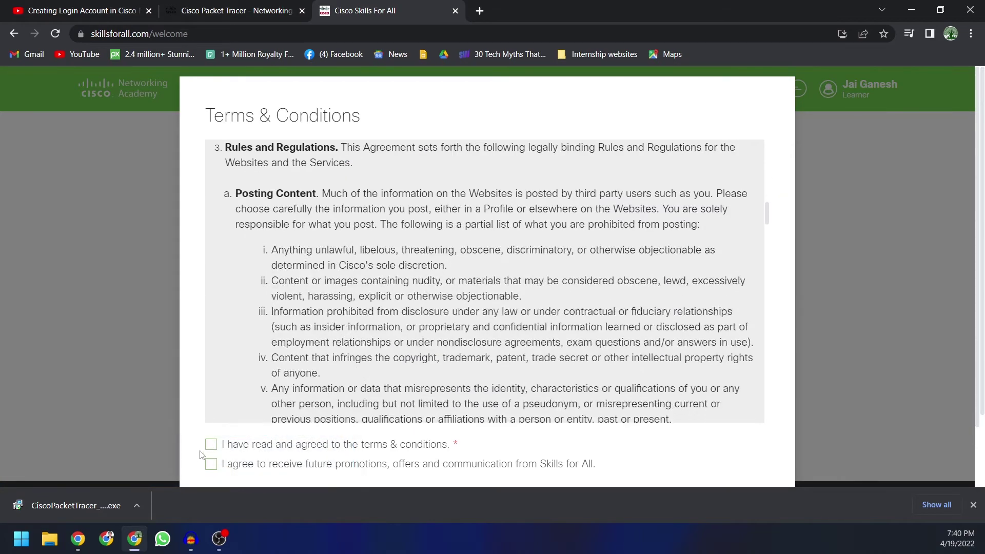
{"action": "left_click", "coordinate": [211, 444]}
{"action": "left_click", "coordinate": [211, 464]}
{"action": "scroll", "coordinate": [395, 409], "scroll_direction": "down", "scroll_amount": 7}
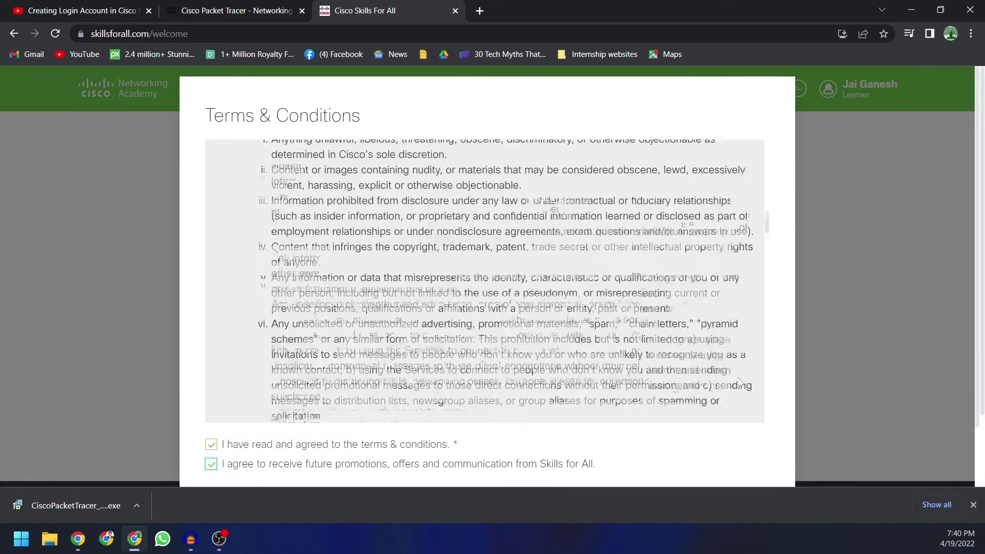
{"action": "scroll", "coordinate": [431, 452], "scroll_direction": "down", "scroll_amount": 1}
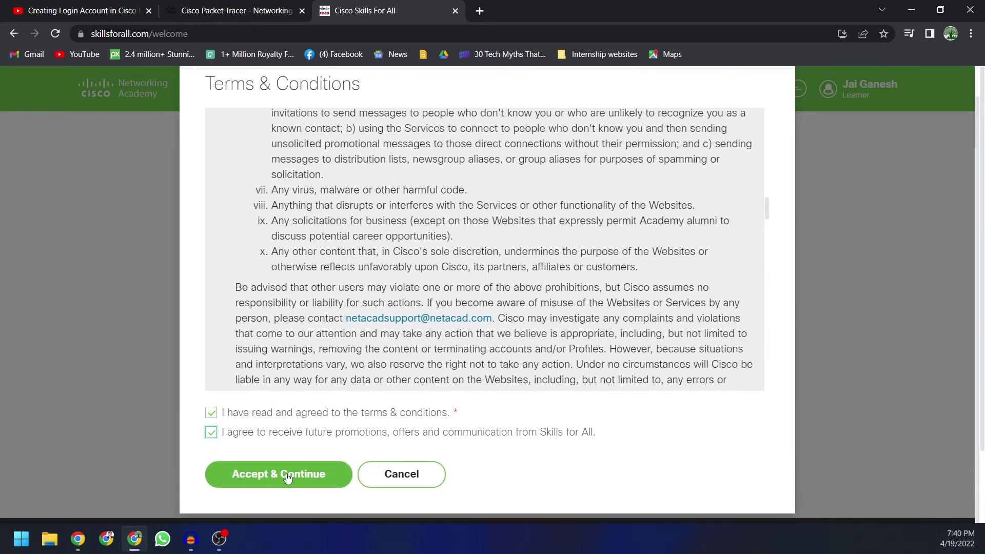
Step: Choose Accept & Continue, then highlight the welcome name and course-finding heading on the dashboard
{"action": "left_click", "coordinate": [286, 474]}
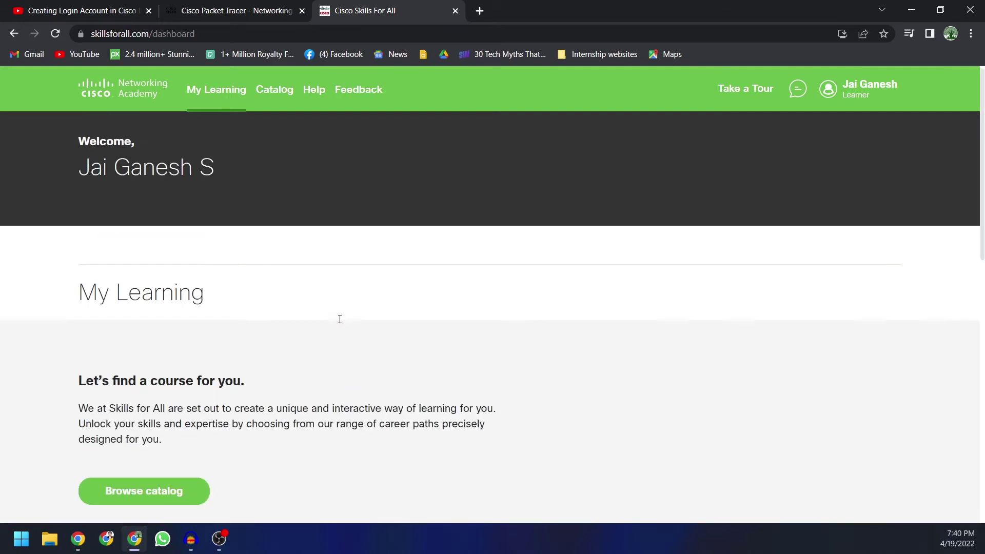
{"action": "left_click_drag", "start_coordinate": [84, 171], "coordinate": [225, 166]}
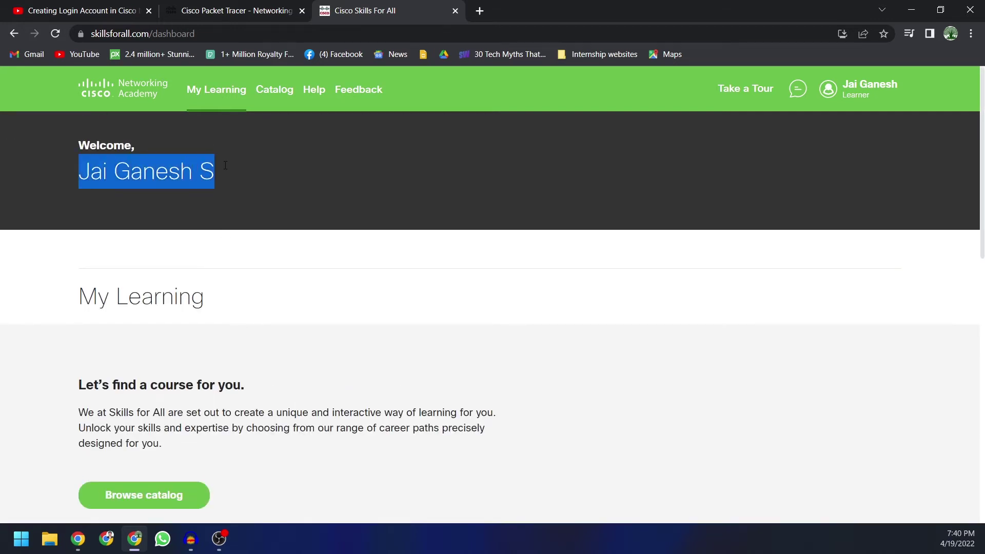
{"action": "scroll", "coordinate": [285, 198], "scroll_direction": "down", "scroll_amount": 2}
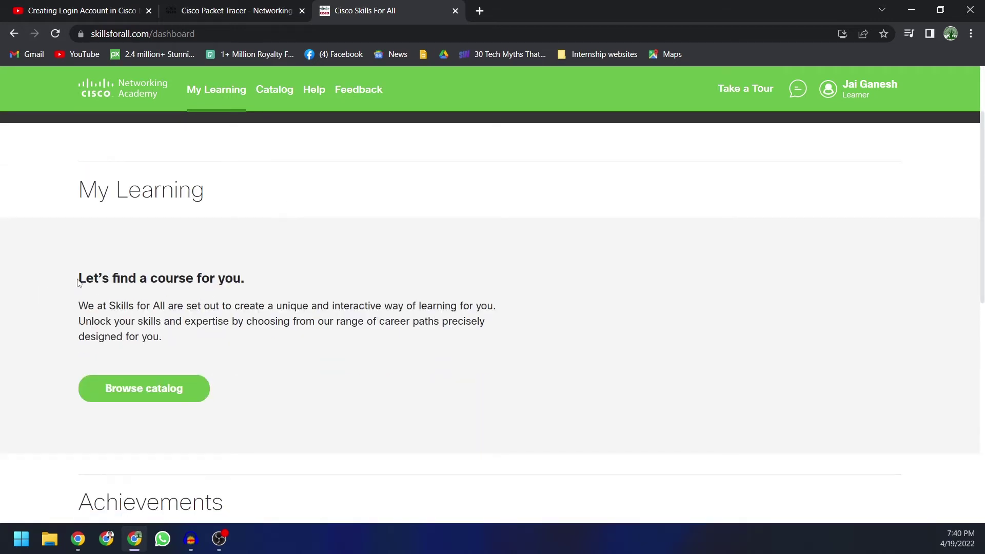
{"action": "left_click_drag", "start_coordinate": [78, 281], "coordinate": [281, 286]}
Step: Browse the Learning Catalog and scroll through its course cards
{"action": "left_click", "coordinate": [131, 398]}
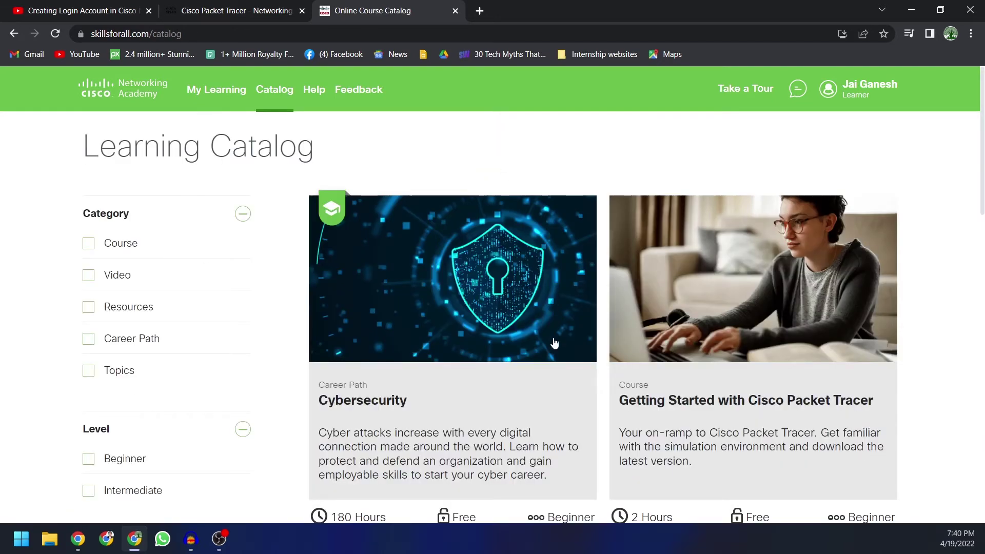
{"action": "scroll", "coordinate": [554, 339], "scroll_direction": "down", "scroll_amount": 2}
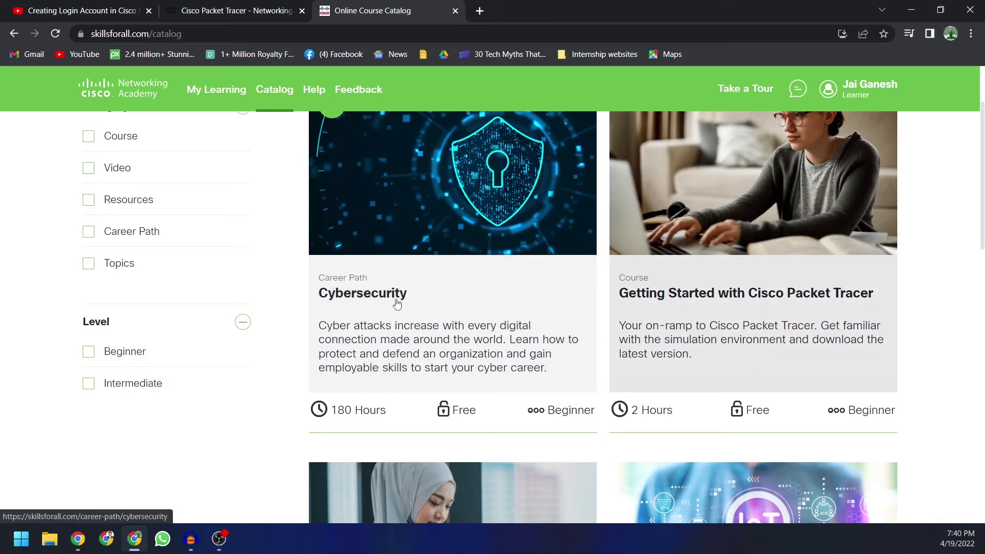
{"action": "scroll", "coordinate": [397, 304], "scroll_direction": "down", "scroll_amount": 2}
{"action": "scroll", "coordinate": [396, 304], "scroll_direction": "up", "scroll_amount": 2}
{"action": "scroll", "coordinate": [397, 304], "scroll_direction": "down", "scroll_amount": 6}
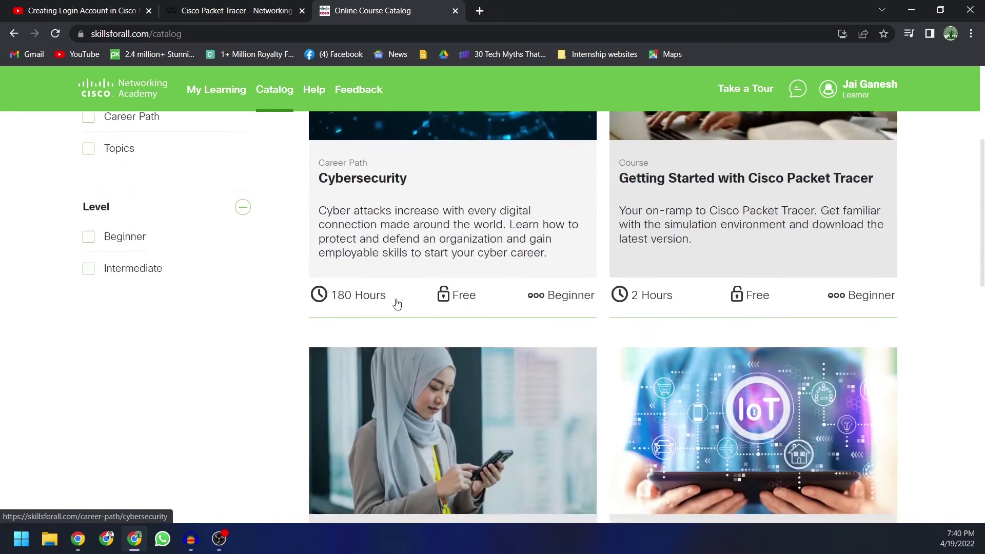
{"action": "scroll", "coordinate": [403, 299], "scroll_direction": "down", "scroll_amount": 4}
{"action": "scroll", "coordinate": [500, 371], "scroll_direction": "down", "scroll_amount": 2}
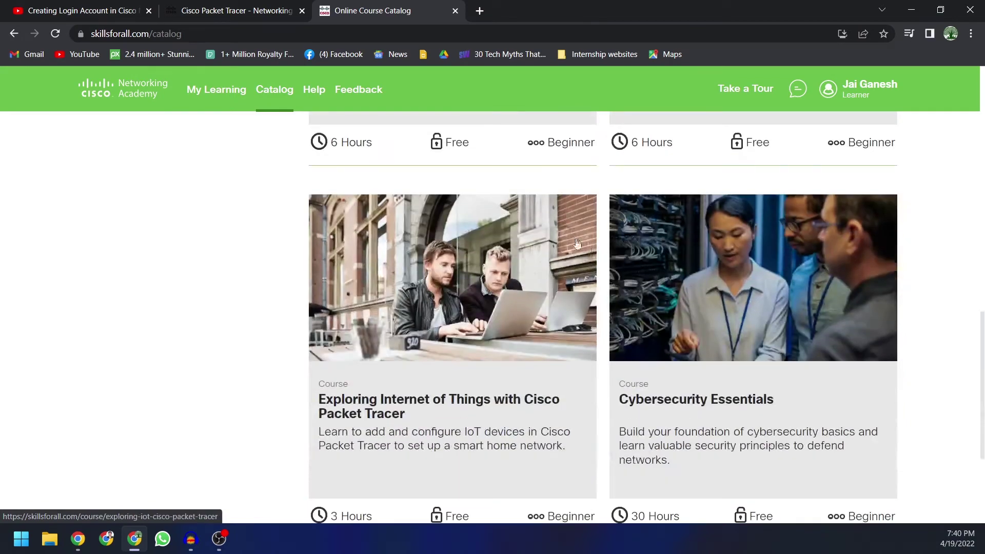
{"action": "scroll", "coordinate": [499, 371], "scroll_direction": "down", "scroll_amount": 3}
{"action": "scroll", "coordinate": [498, 373], "scroll_direction": "up", "scroll_amount": 10}
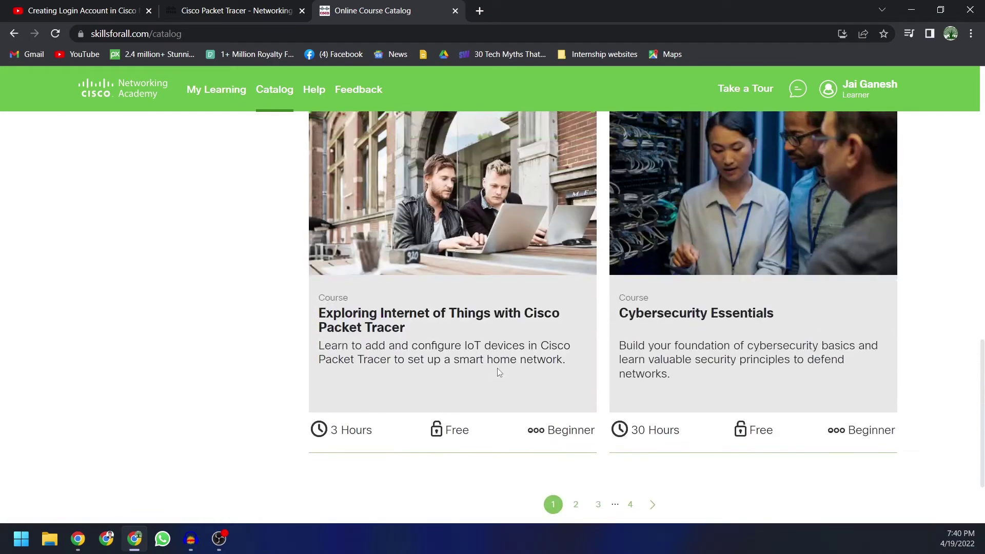
{"action": "scroll", "coordinate": [462, 377], "scroll_direction": "down", "scroll_amount": 6}
{"action": "scroll", "coordinate": [421, 379], "scroll_direction": "up", "scroll_amount": 8}
{"action": "scroll", "coordinate": [421, 379], "scroll_direction": "down", "scroll_amount": 4}
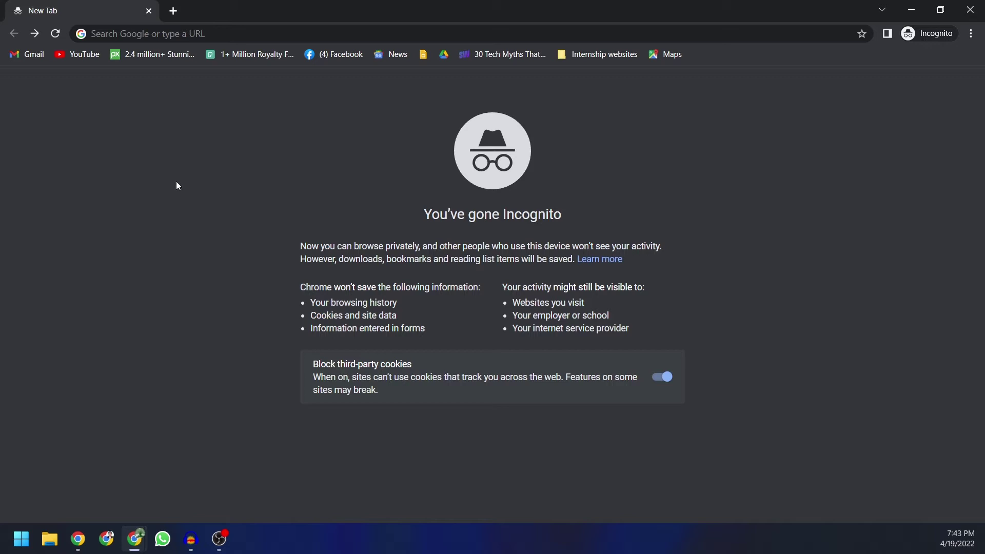
Step: In the Incognito window, load netacad.com, go to Courses > Packet Tracer and choose View courses
{"action": "left_click", "coordinate": [201, 34]}
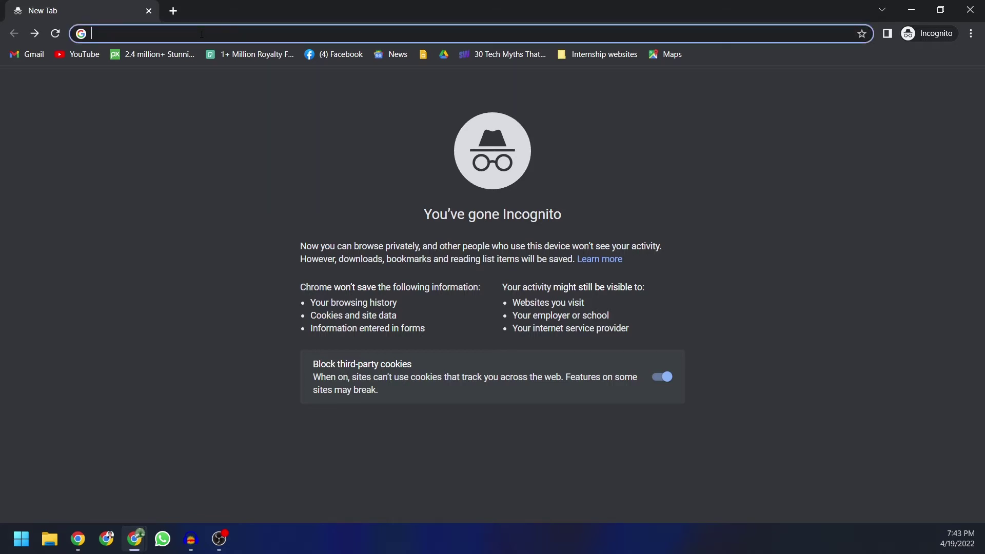
{"action": "type", "text": "net"}
{"action": "key", "text": "Return"}
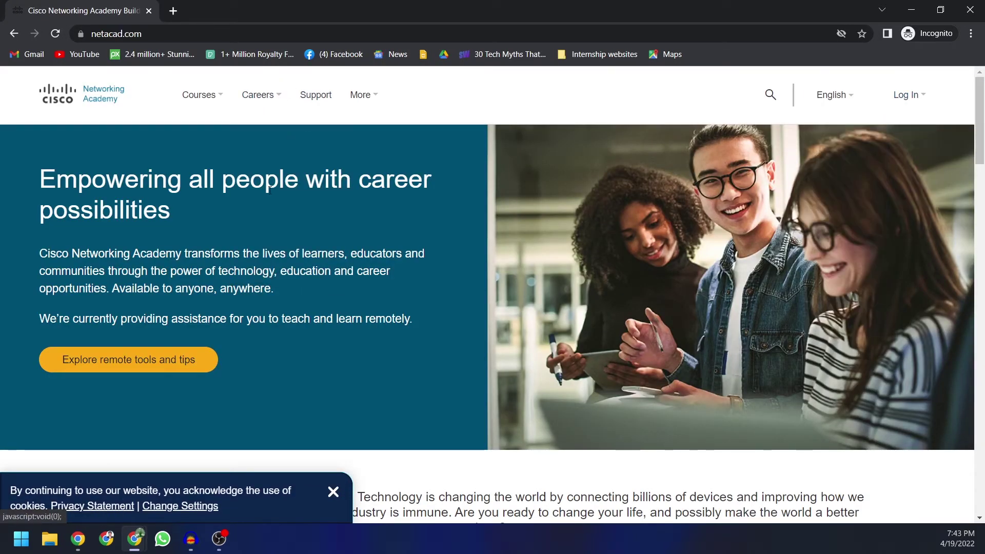
{"action": "left_click", "coordinate": [186, 96]}
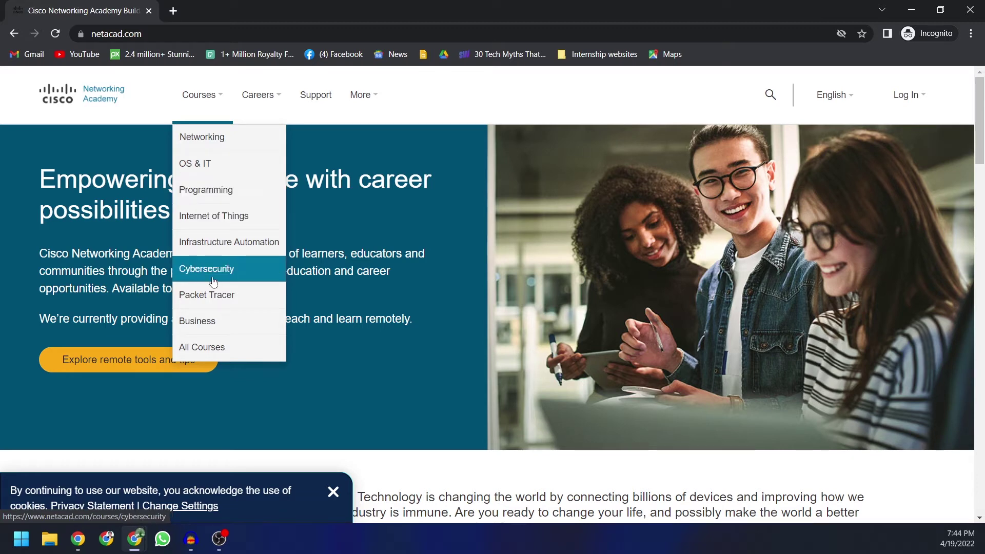
{"action": "left_click", "coordinate": [216, 301]}
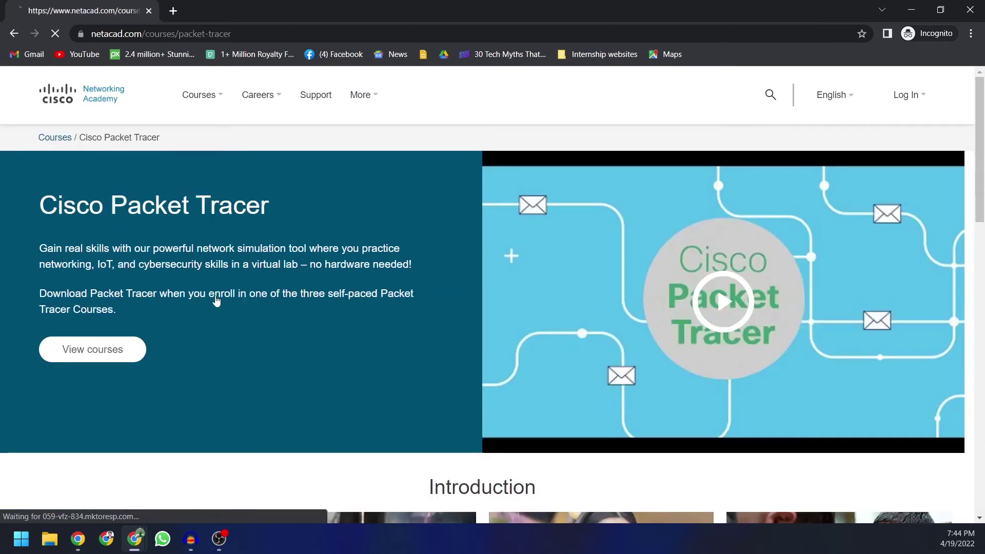
{"action": "left_click", "coordinate": [101, 353]}
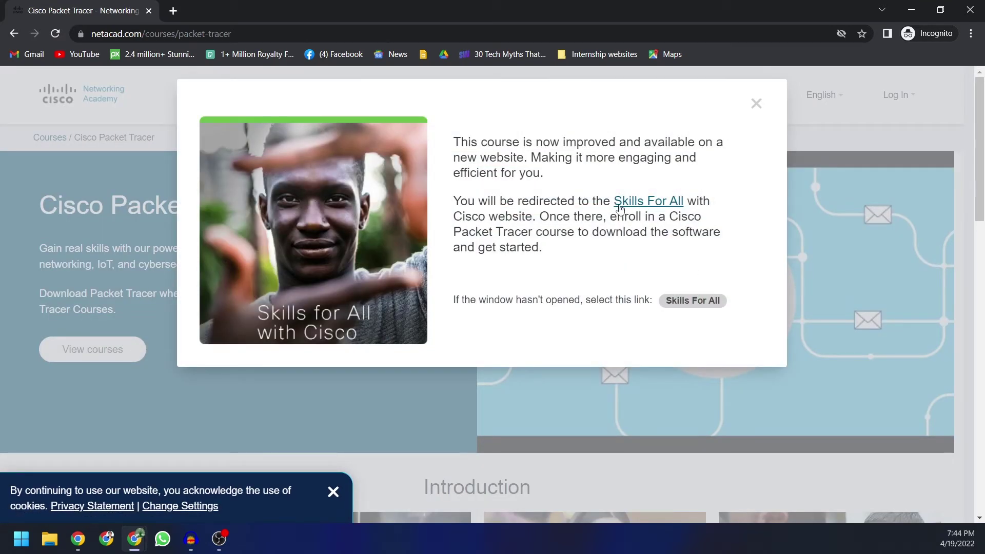
Step: Open Skills for All in a new tab and go to its login page
{"action": "left_click", "coordinate": [656, 205]}
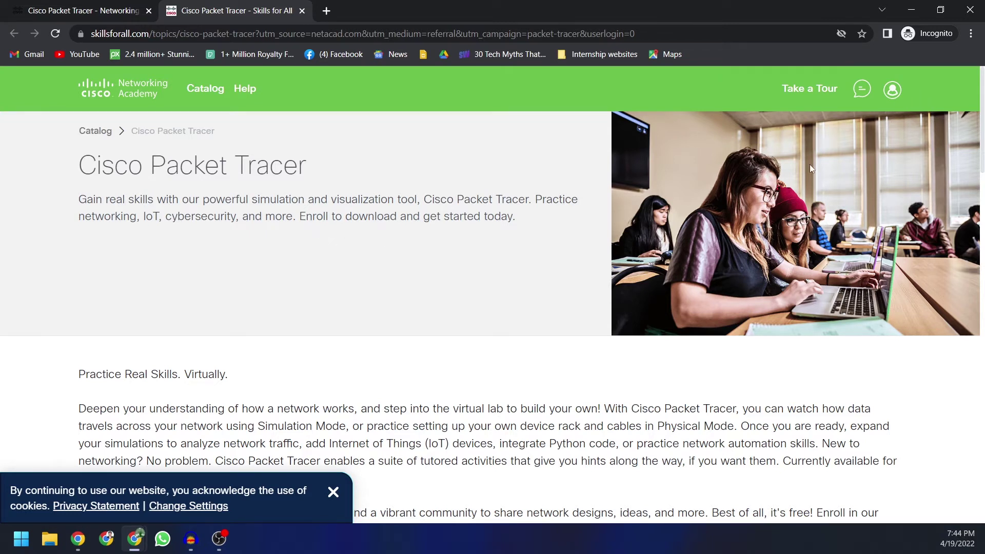
{"action": "left_click", "coordinate": [892, 90]}
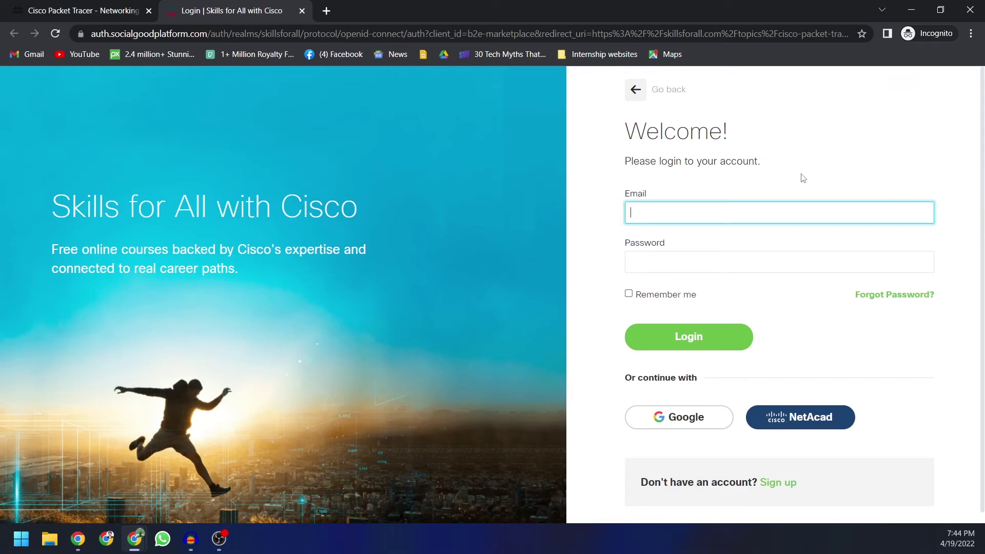
{"action": "scroll", "coordinate": [803, 178], "scroll_direction": "down", "scroll_amount": 1}
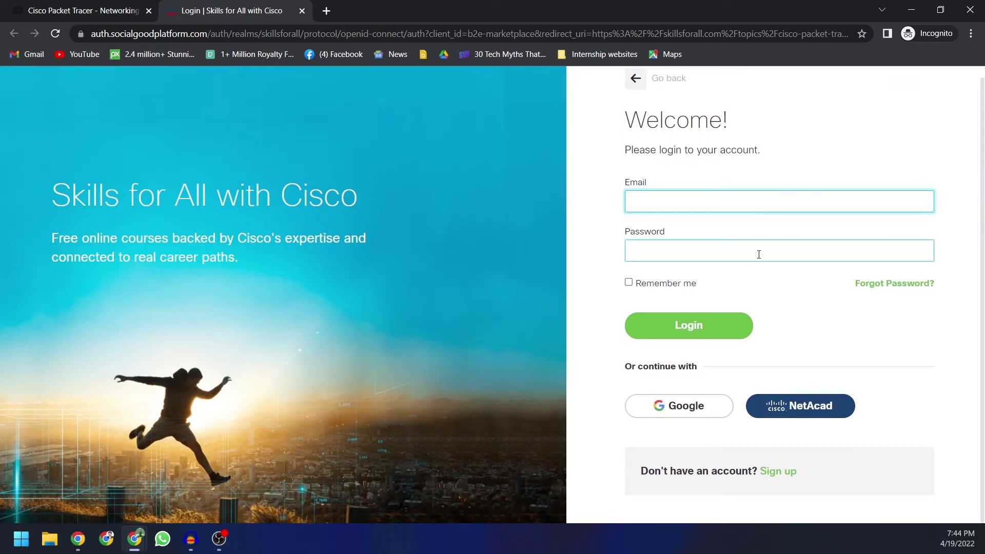
Step: Start a new account sign-up with India as the country of residence
{"action": "left_click", "coordinate": [778, 472]}
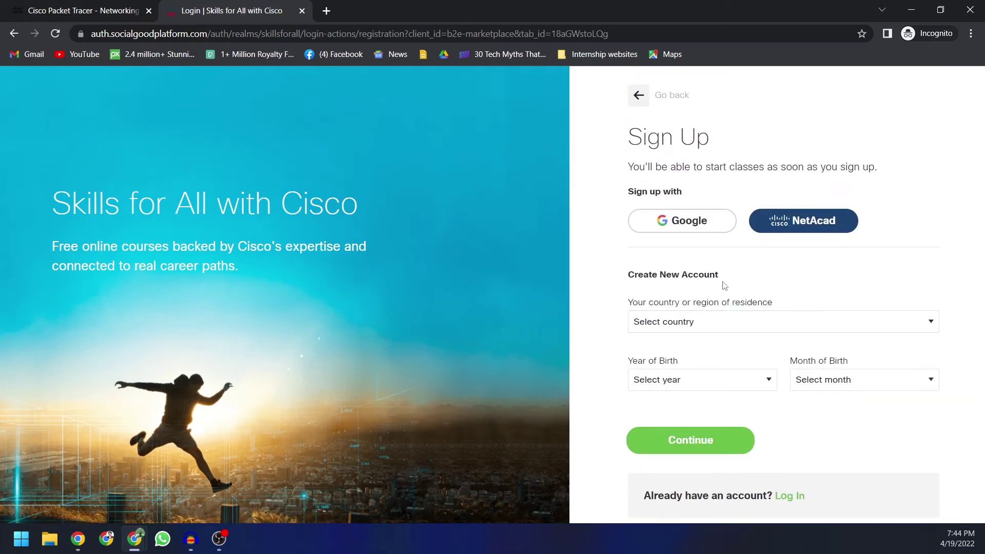
{"action": "left_click", "coordinate": [681, 323]}
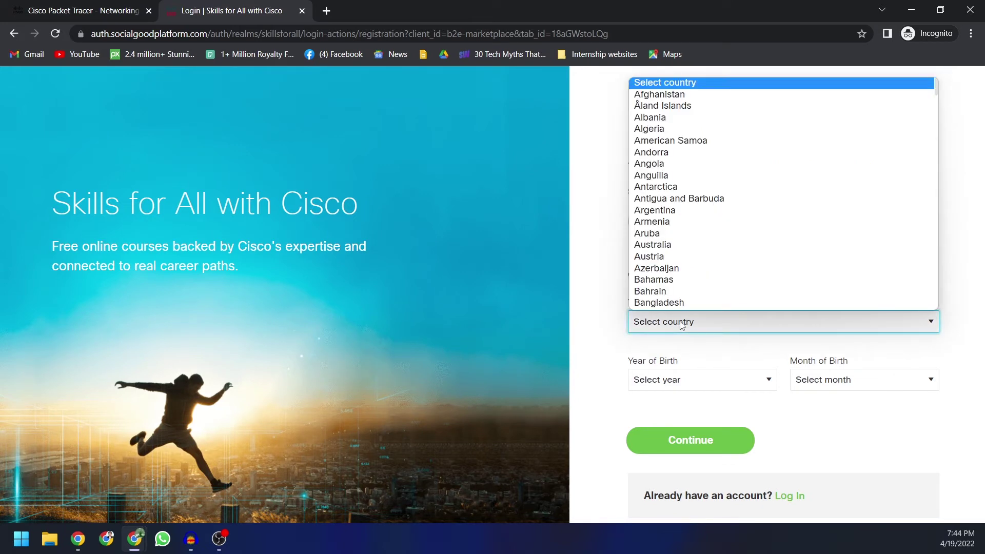
{"action": "type", "text": "in"}
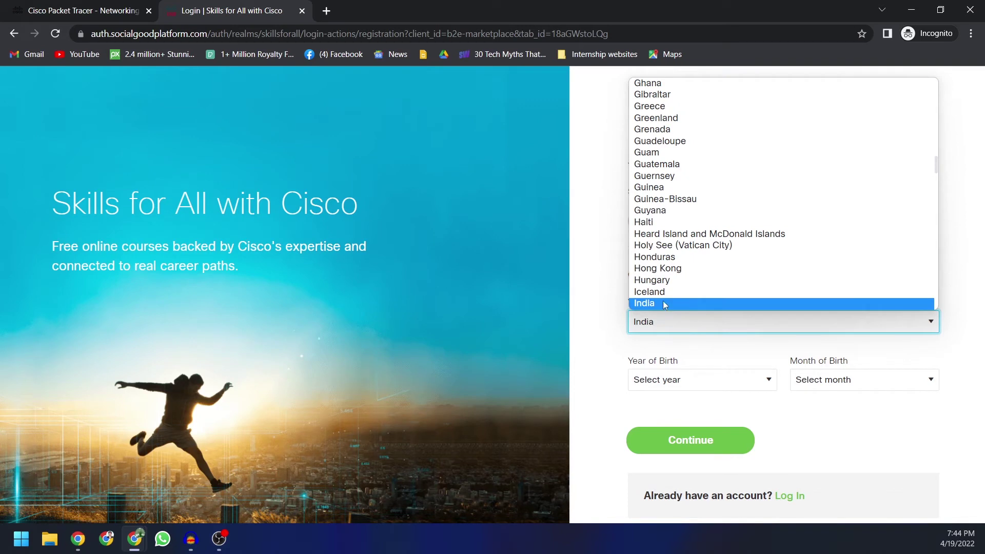
{"action": "left_click", "coordinate": [664, 303]}
Step: Set the birth date to July 1990 and continue to the name and password form
{"action": "left_click", "coordinate": [713, 379]}
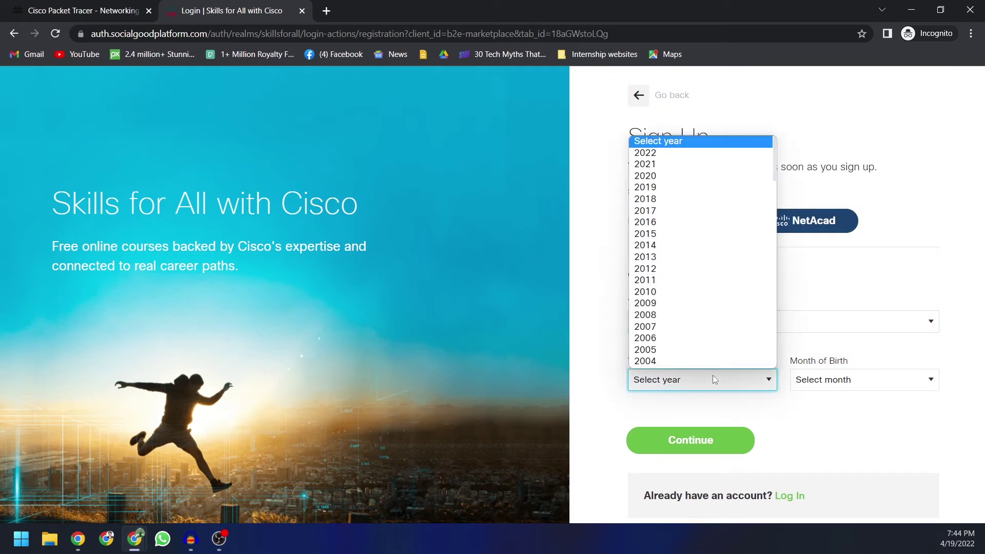
{"action": "scroll", "coordinate": [709, 341], "scroll_direction": "down", "scroll_amount": 6}
{"action": "type", "text": "1990"}
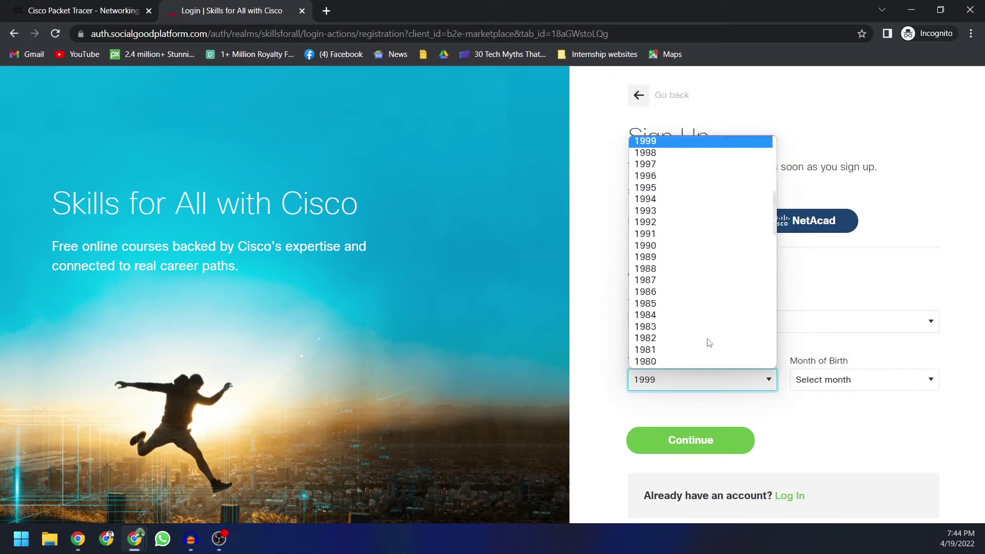
{"action": "left_click", "coordinate": [691, 248]}
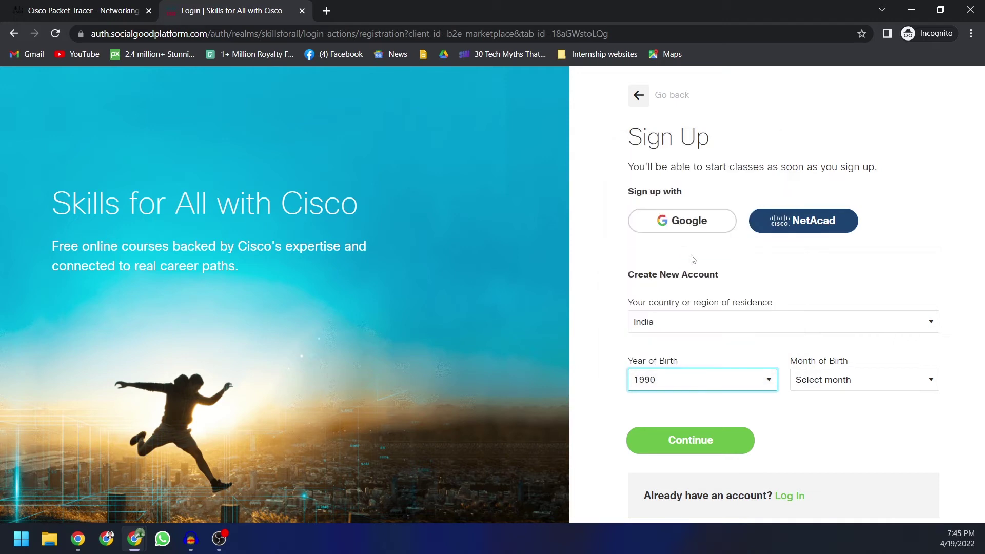
{"action": "left_click", "coordinate": [844, 383]}
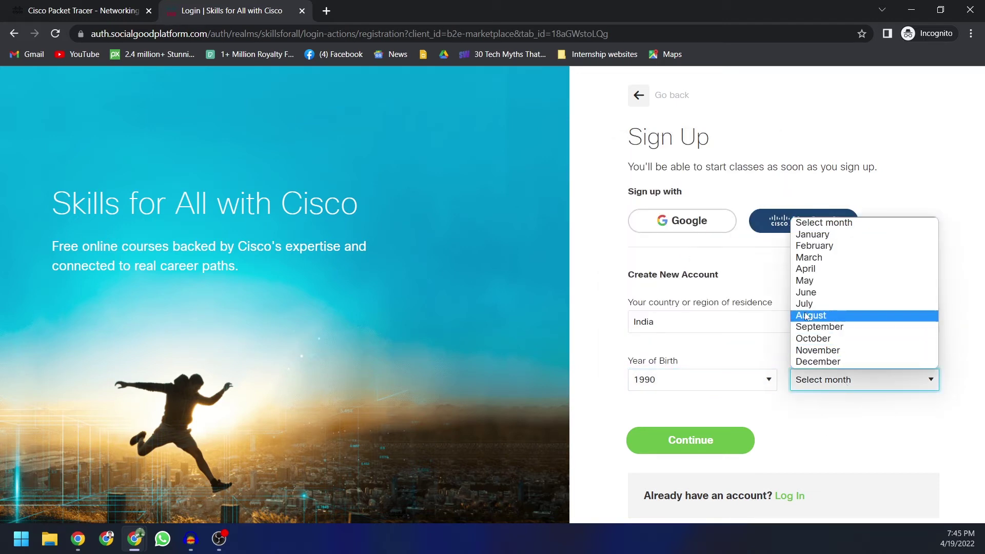
{"action": "left_click", "coordinate": [821, 304]}
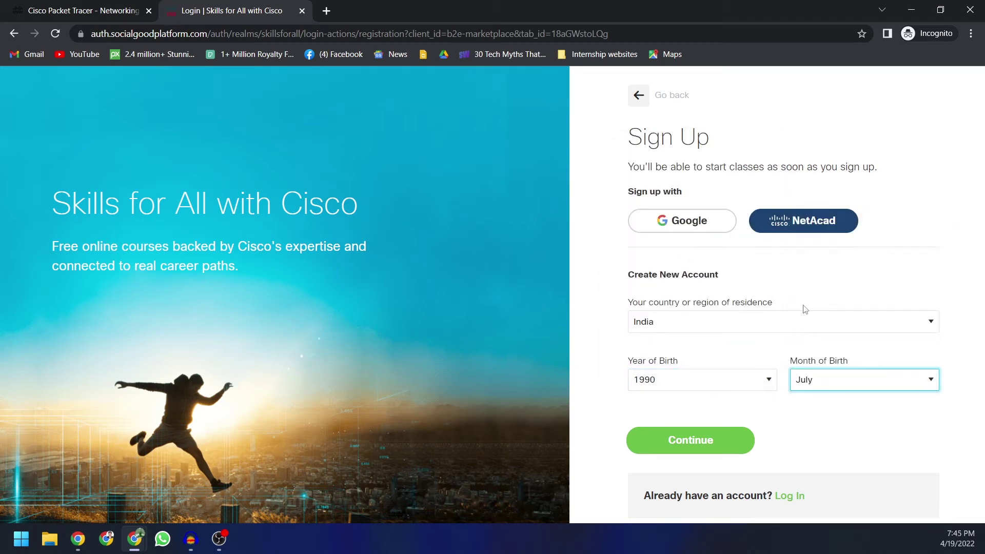
{"action": "left_click", "coordinate": [698, 444]}
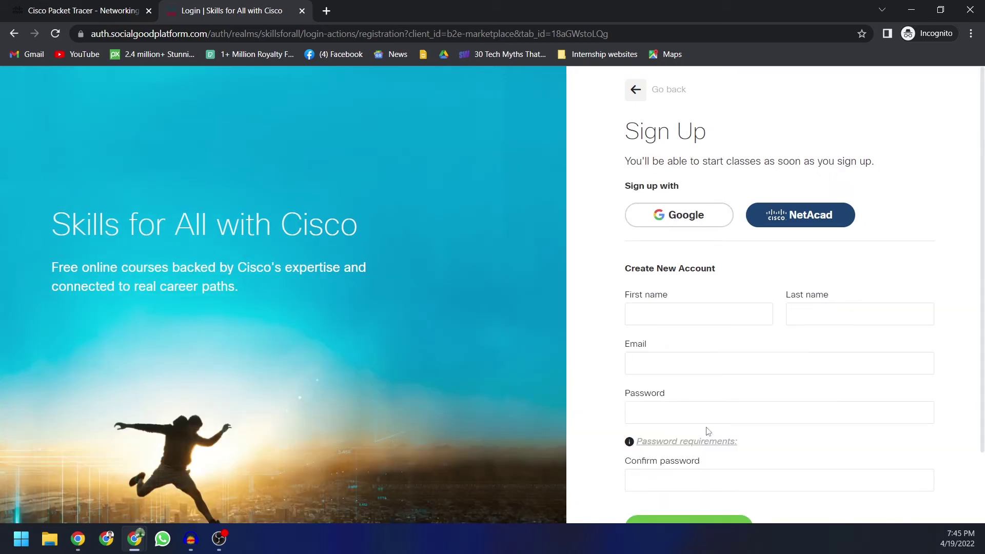
Step: Fill in the first and last name fields on the sign-up form
{"action": "left_click", "coordinate": [694, 320]}
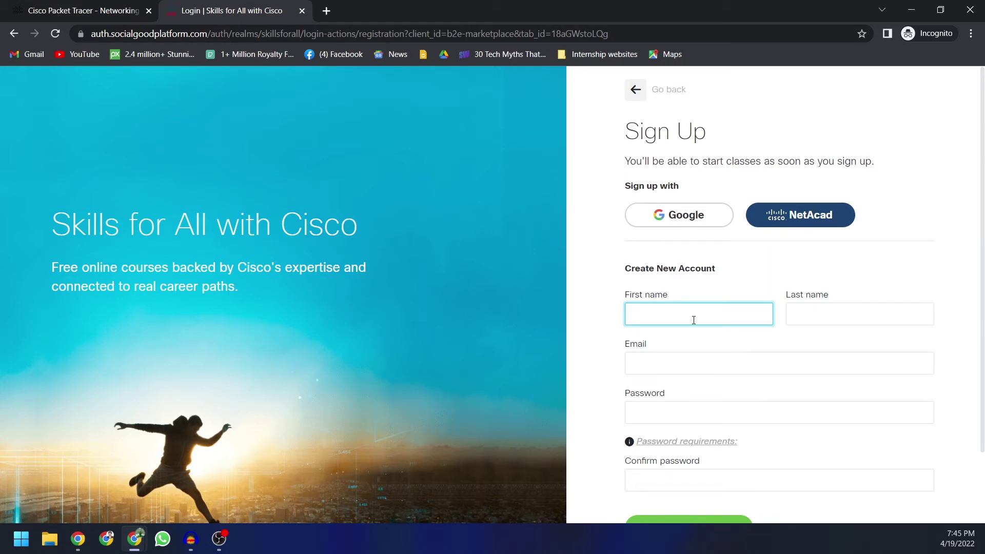
{"action": "left_click", "coordinate": [828, 307]}
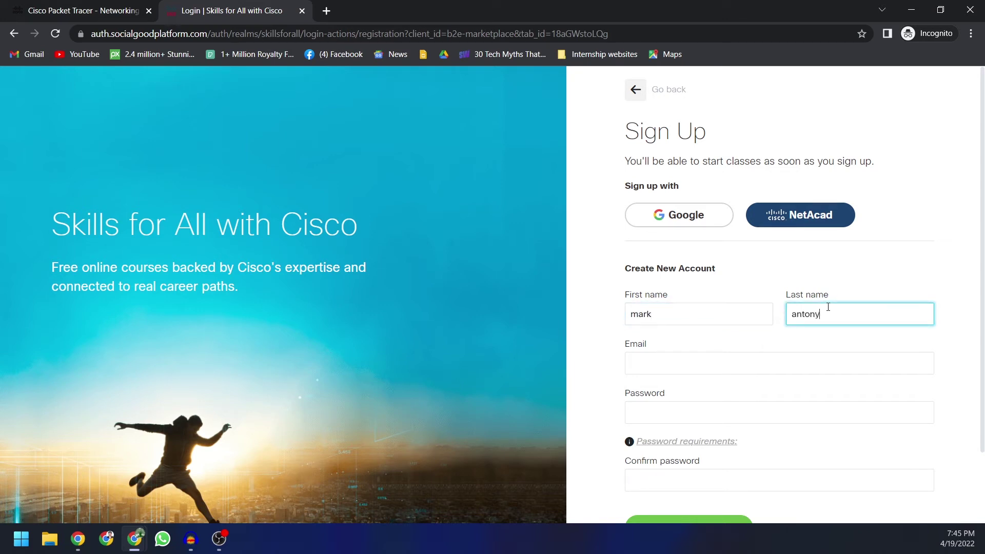
{"action": "left_click", "coordinate": [635, 369]}
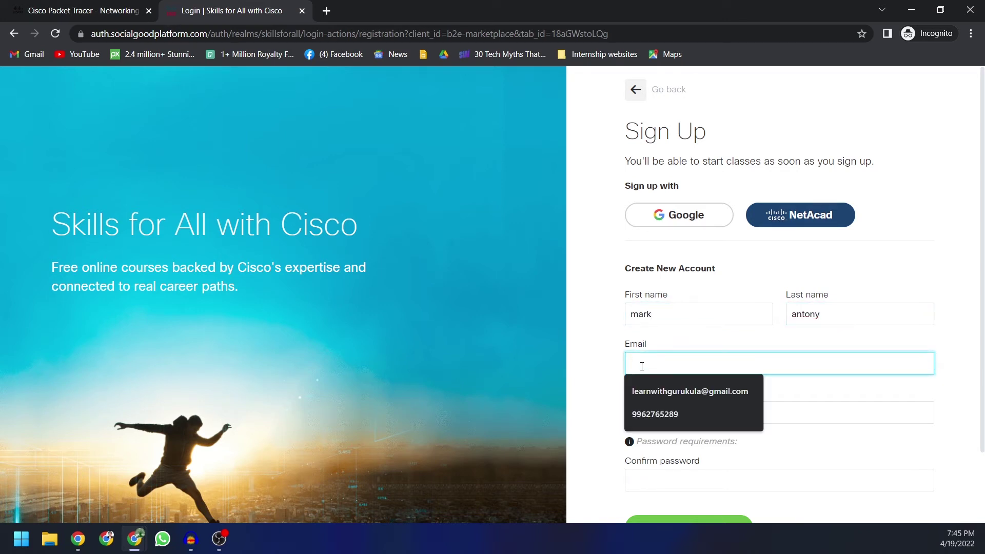
{"action": "left_click", "coordinate": [607, 363]}
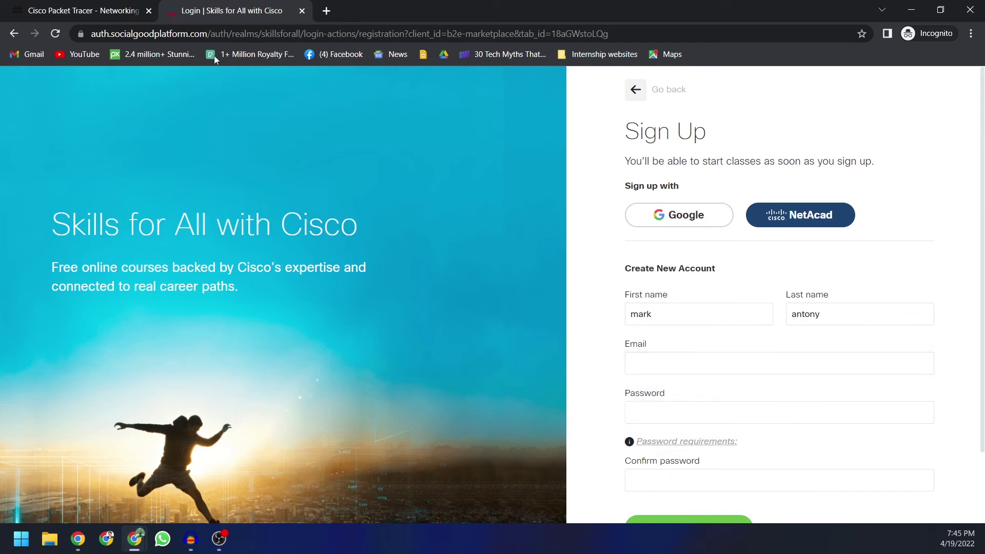
Step: In a new tab, search for an email generator and open the Email Generator temp mail site
{"action": "left_click", "coordinate": [327, 10]}
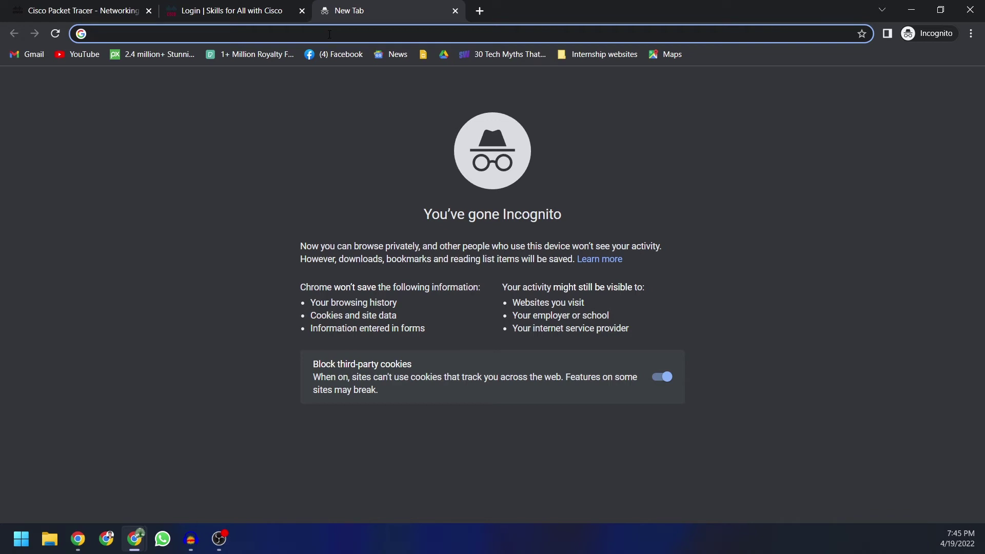
{"action": "type", "text": "email"}
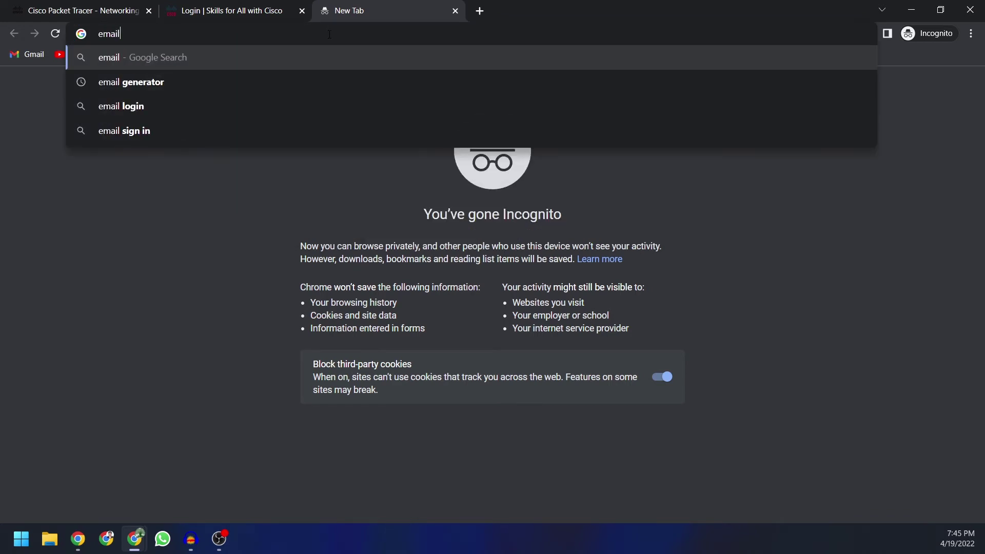
{"action": "key", "text": "Down"}
{"action": "key", "text": "Return"}
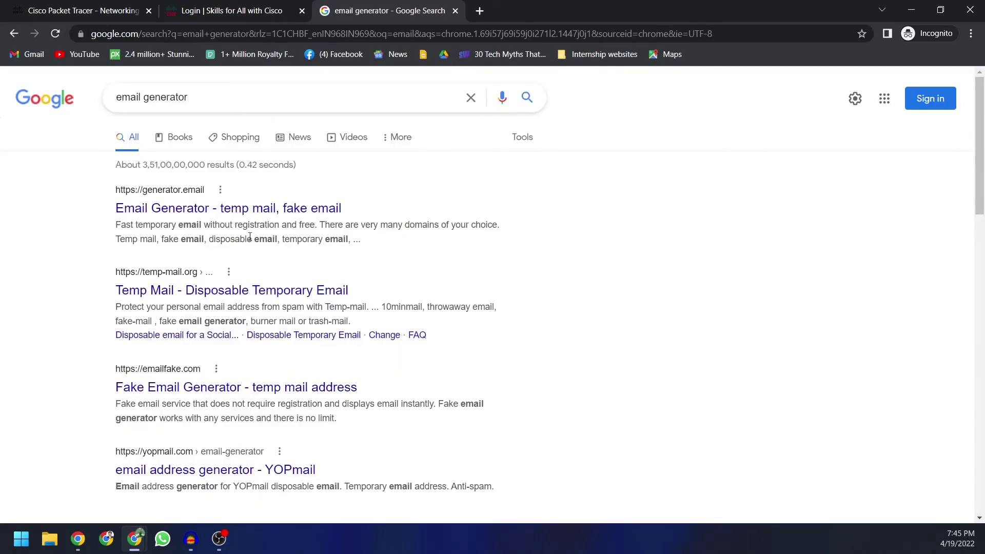
{"action": "left_click", "coordinate": [261, 212]}
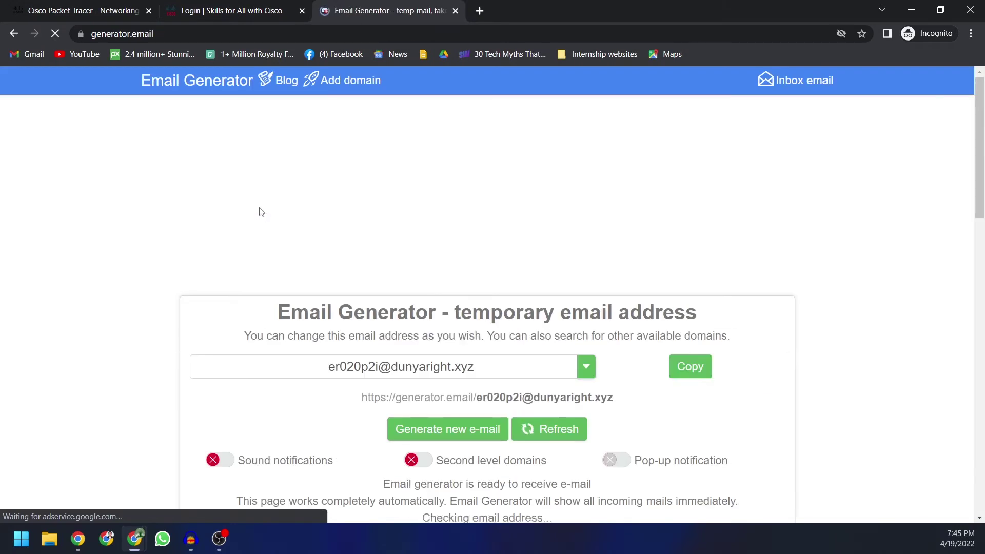
Step: Copy the generated temporary address and paste it into the sign-up Email field
{"action": "left_click", "coordinate": [690, 366]}
{"action": "key", "text": "ctrl+c"}
{"action": "left_click", "coordinate": [308, 5]}
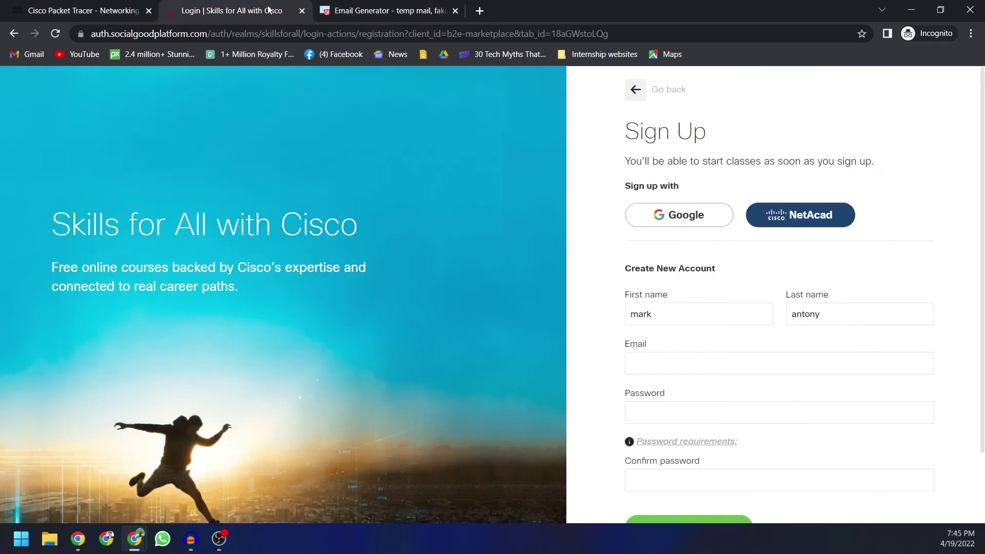
{"action": "left_click", "coordinate": [682, 360]}
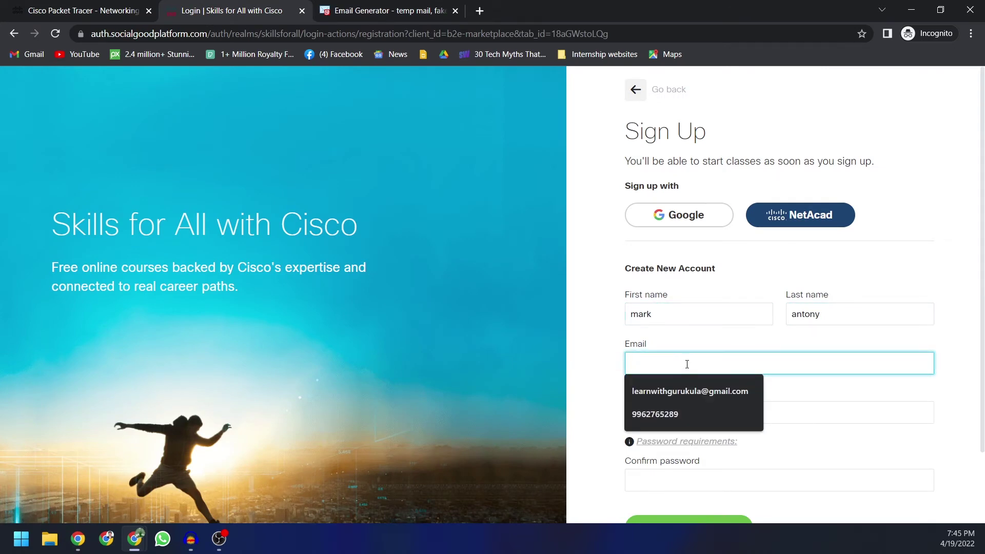
{"action": "key", "text": "ctrl+v"}
Step: Enter and confirm the account password, then create the account
{"action": "left_click", "coordinate": [670, 409]}
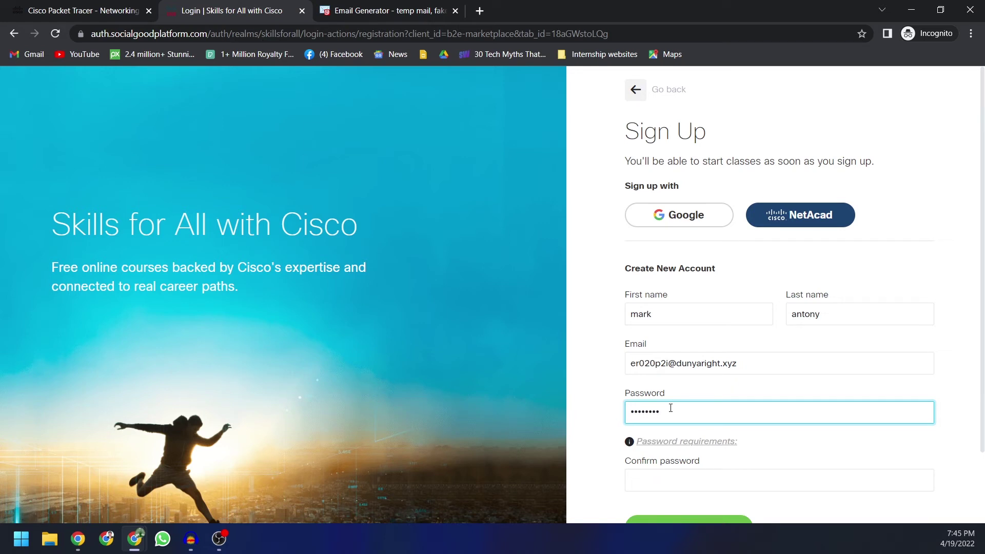
{"action": "scroll", "coordinate": [670, 408], "scroll_direction": "down", "scroll_amount": 2}
{"action": "left_click", "coordinate": [647, 399]}
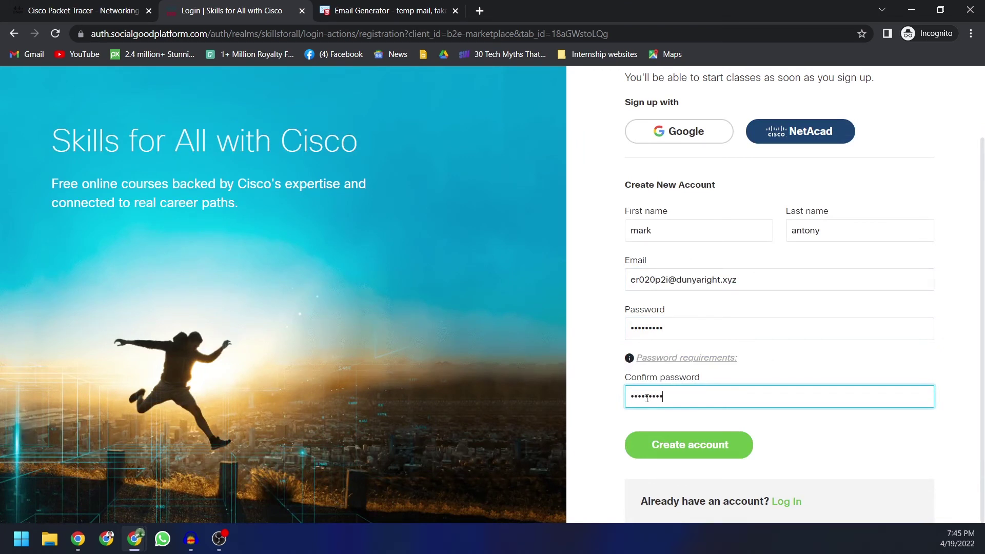
{"action": "left_click", "coordinate": [692, 446]}
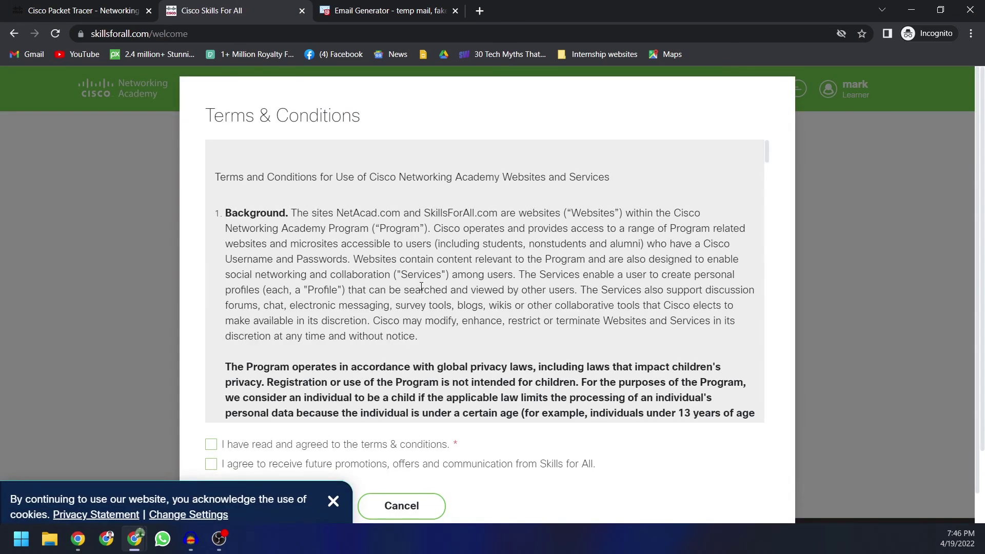
Step: Dismiss the cookie notice, tick the terms and promotions boxes, and choose Accept & Continue
{"action": "scroll", "coordinate": [523, 342], "scroll_direction": "down", "scroll_amount": 4}
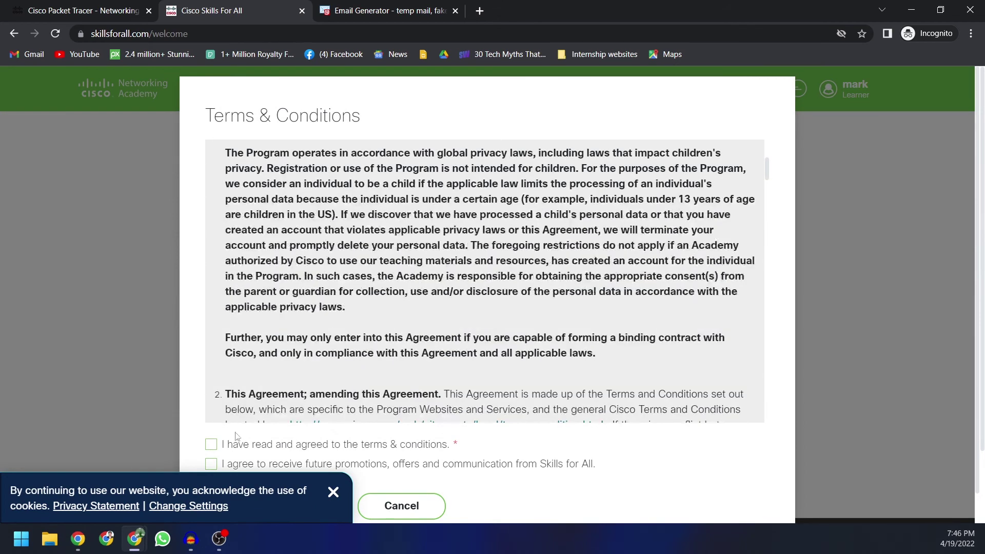
{"action": "left_click", "coordinate": [331, 493]}
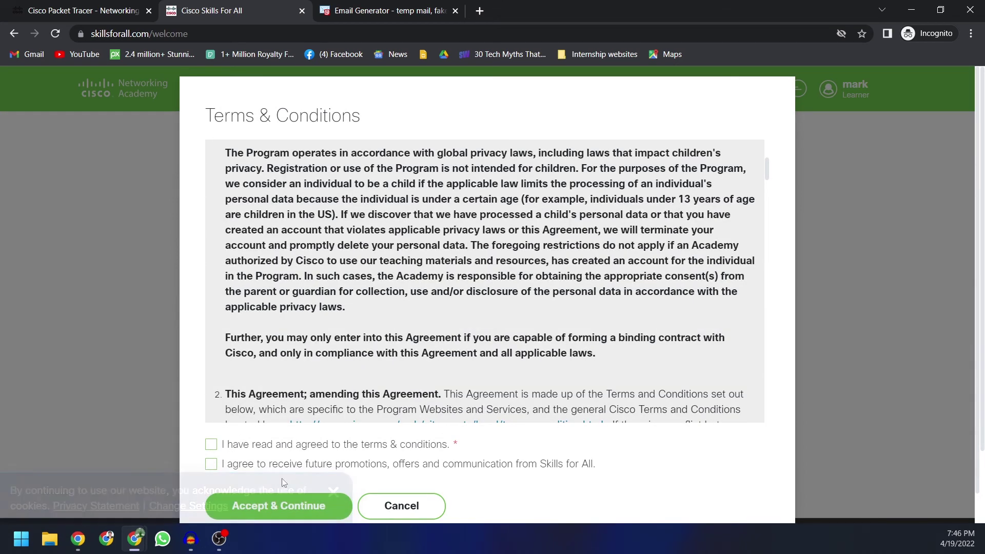
{"action": "left_click", "coordinate": [211, 445]}
{"action": "left_click", "coordinate": [210, 464]}
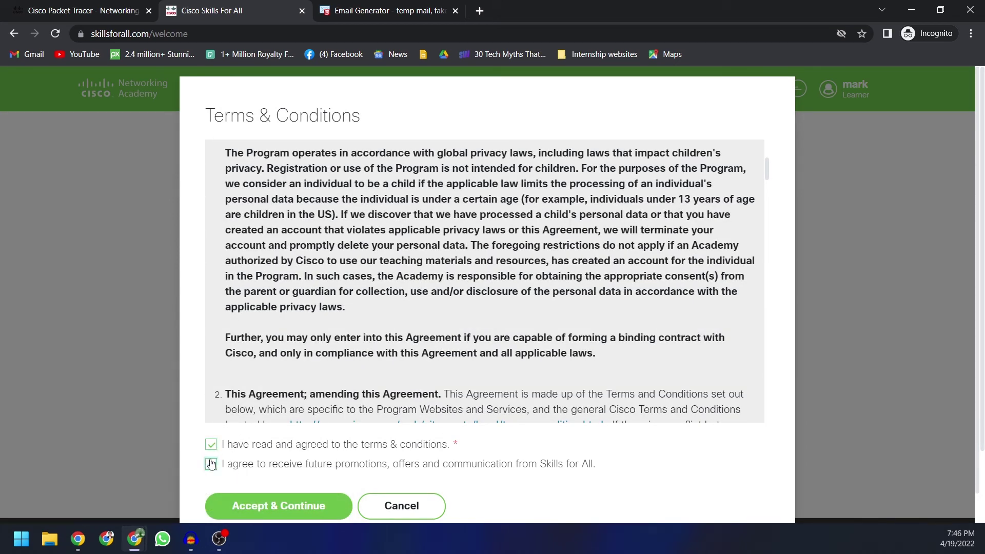
{"action": "left_click", "coordinate": [285, 507]}
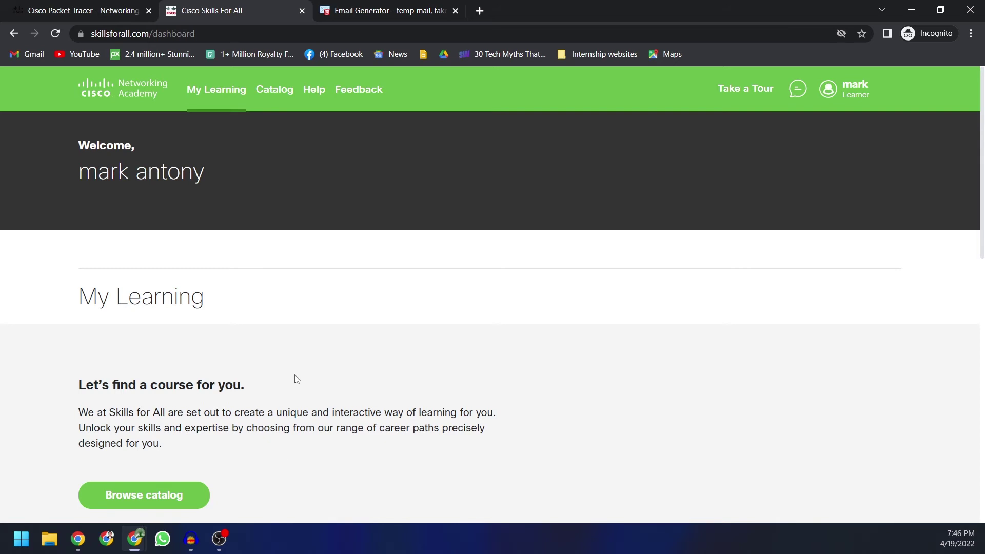
Step: Scroll the new dashboard to check the empty My Learning and Achievements sections
{"action": "scroll", "coordinate": [295, 376], "scroll_direction": "down", "scroll_amount": 2}
{"action": "scroll", "coordinate": [295, 377], "scroll_direction": "up", "scroll_amount": 2}
{"action": "scroll", "coordinate": [233, 342], "scroll_direction": "down", "scroll_amount": 4}
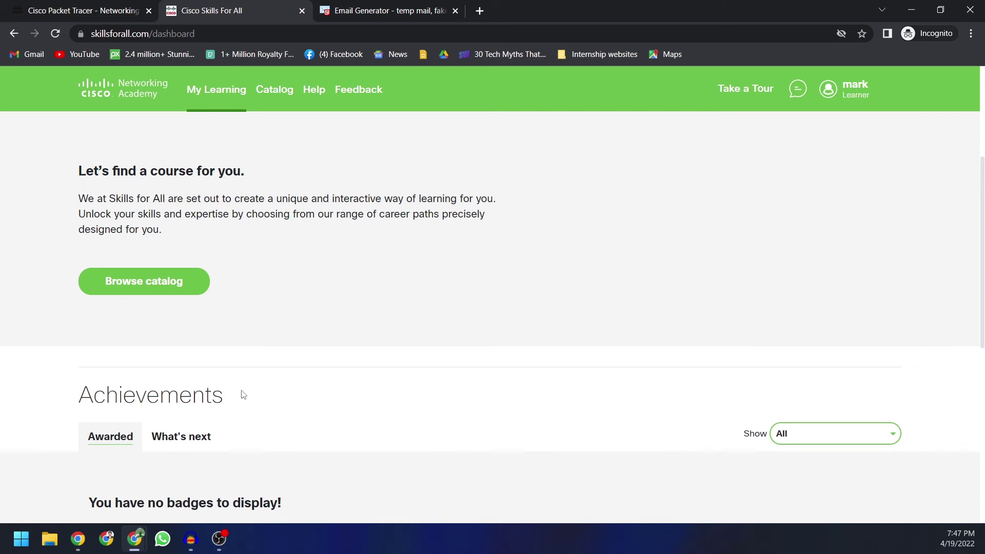
Step: From Browse catalog, open Getting Started with Cisco Packet Tracer and note it's free, 2 hours
{"action": "left_click", "coordinate": [133, 282]}
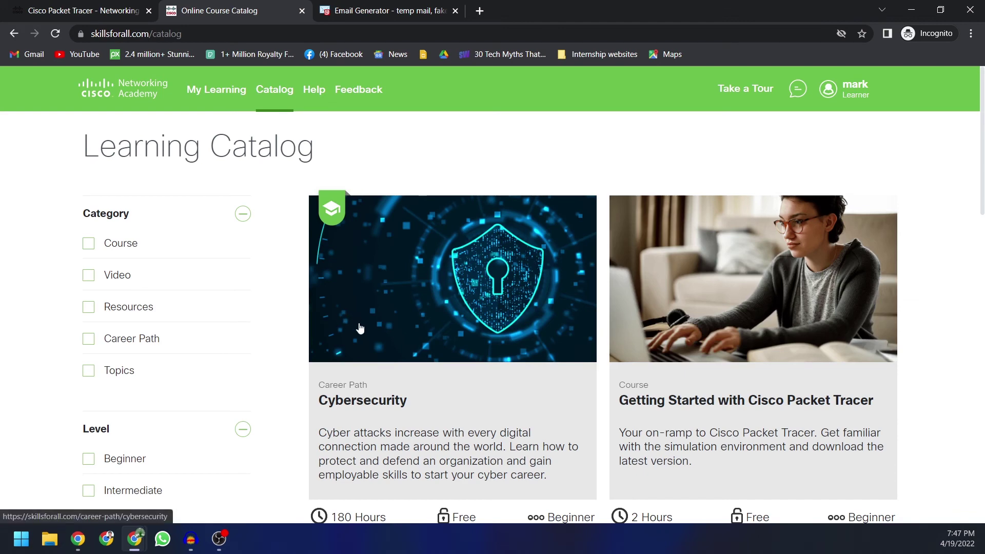
{"action": "scroll", "coordinate": [360, 329], "scroll_direction": "down", "scroll_amount": 2}
{"action": "scroll", "coordinate": [359, 327], "scroll_direction": "up", "scroll_amount": 2}
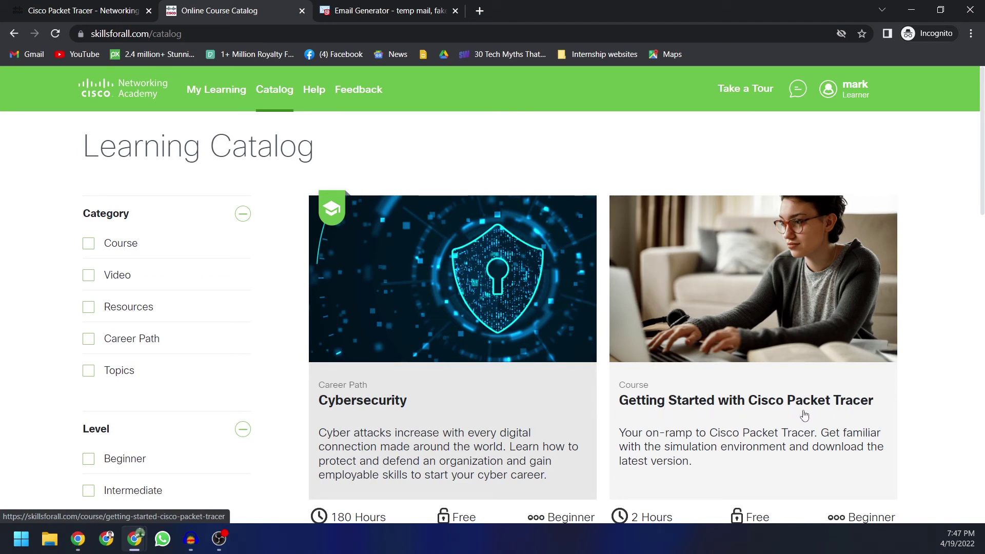
{"action": "left_click", "coordinate": [728, 403]}
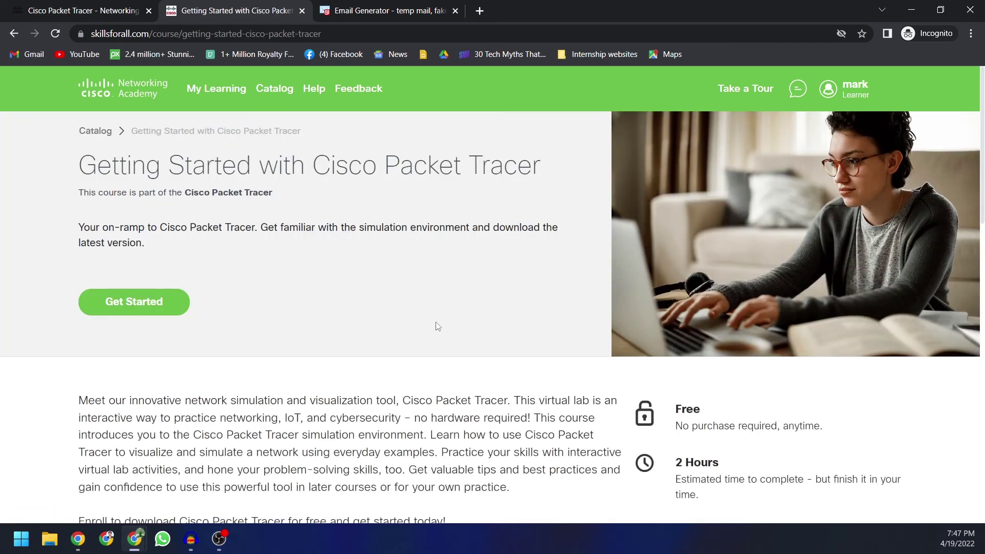
{"action": "left_click_drag", "start_coordinate": [676, 415], "coordinate": [707, 414]}
{"action": "scroll", "coordinate": [628, 428], "scroll_direction": "down", "scroll_amount": 2}
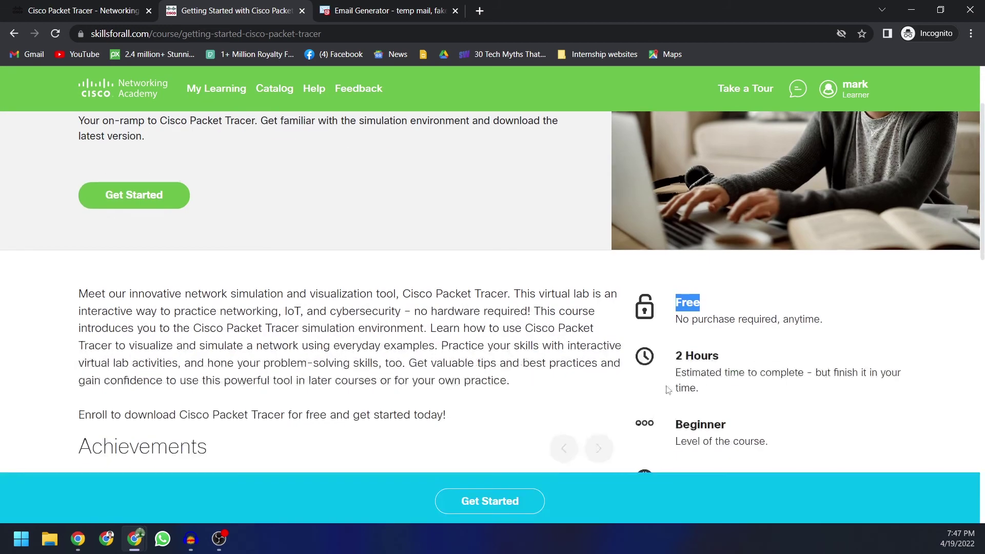
{"action": "left_click_drag", "start_coordinate": [677, 355], "coordinate": [729, 355]}
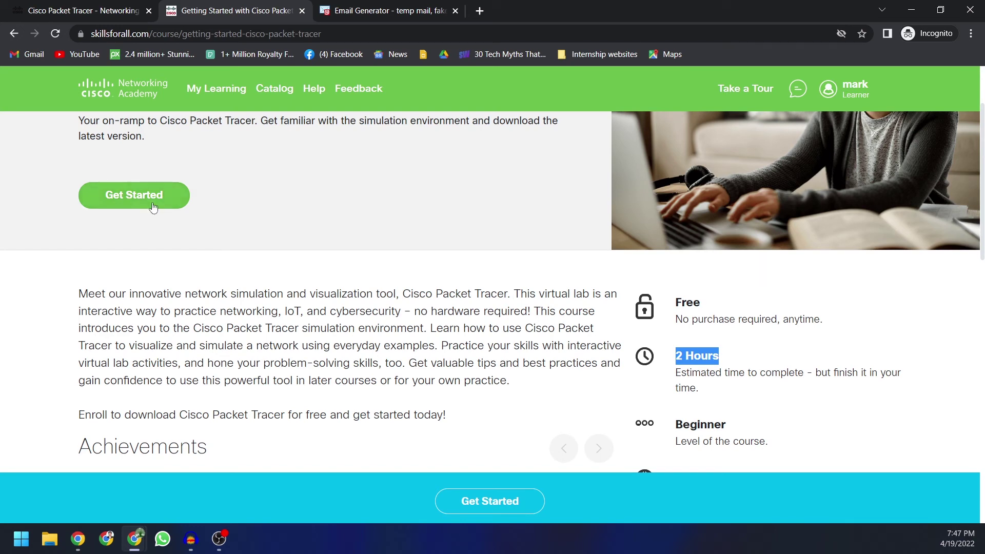
Step: Enrol in the Packet Tracer course with Get Started
{"action": "left_click", "coordinate": [135, 198]}
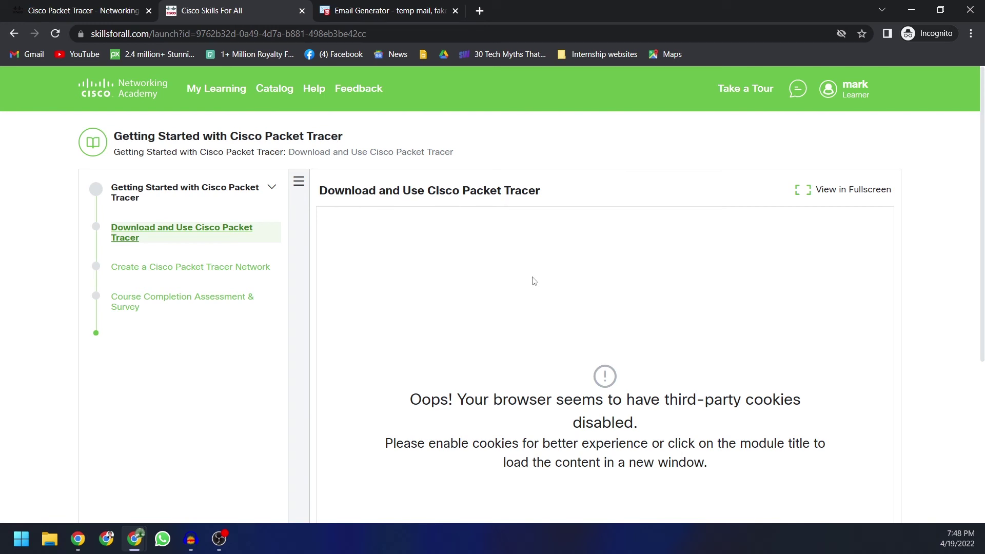
{"action": "scroll", "coordinate": [514, 283], "scroll_direction": "down", "scroll_amount": 5}
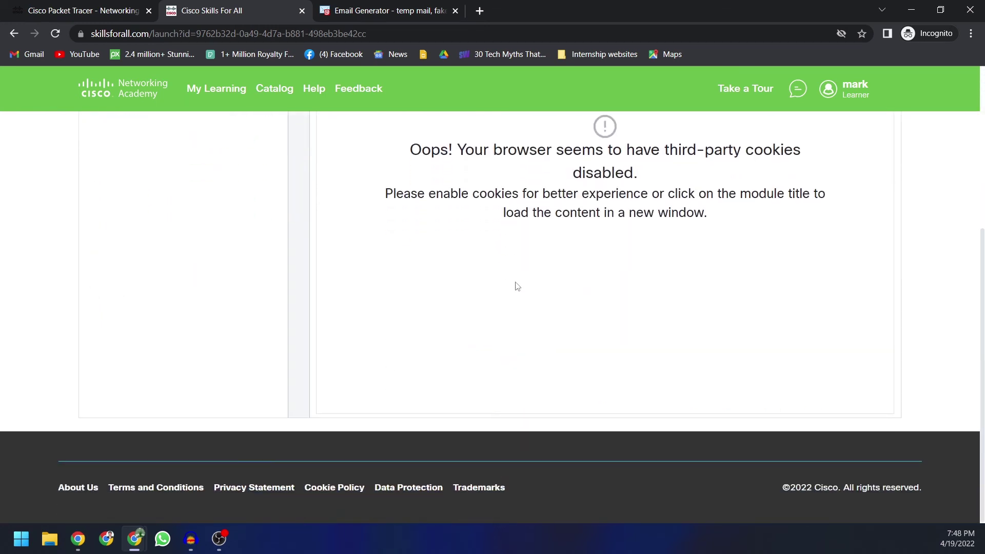
{"action": "scroll", "coordinate": [517, 286], "scroll_direction": "up", "scroll_amount": 5}
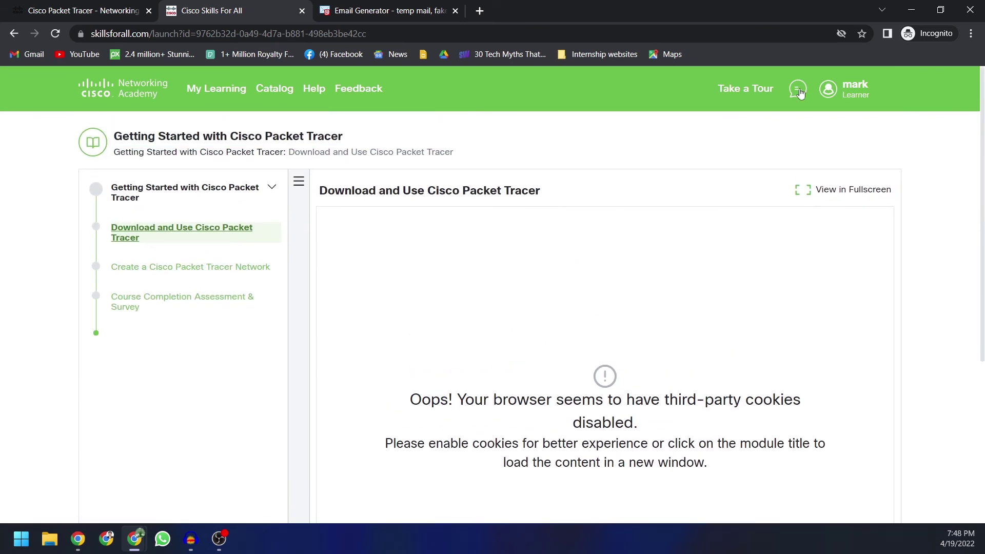
Step: Allow third-party cookies for the site through Site not working? in the address bar
{"action": "left_click", "coordinate": [841, 34]}
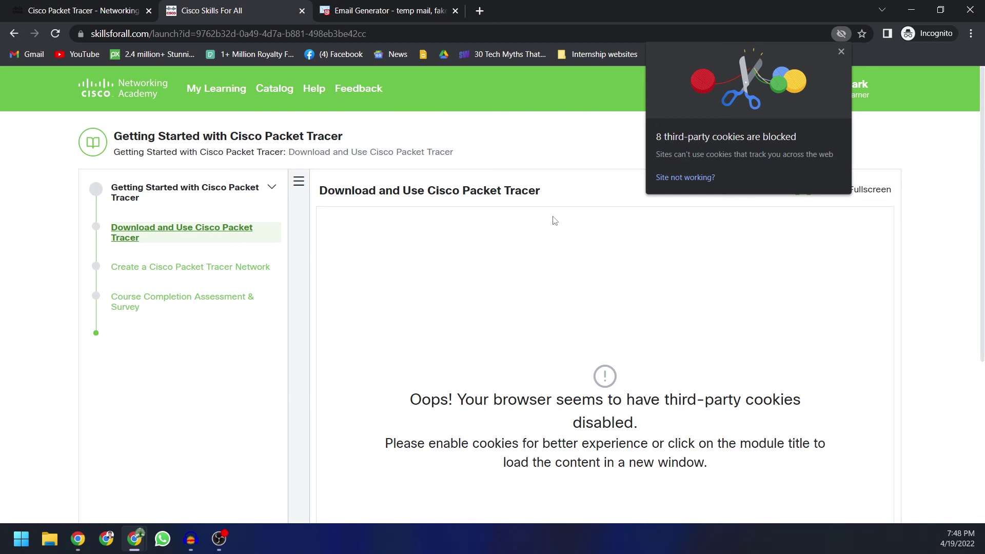
{"action": "left_click", "coordinate": [680, 178]}
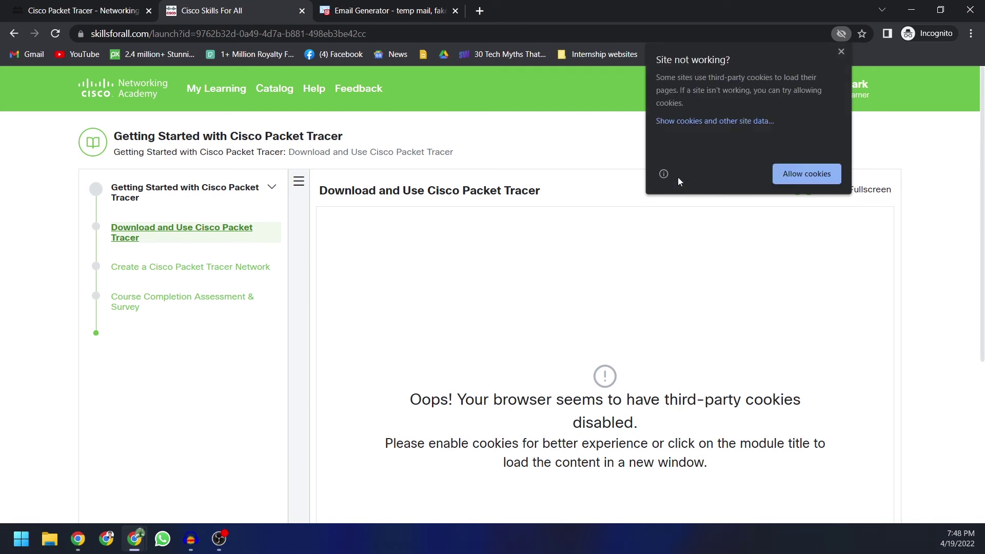
{"action": "left_click", "coordinate": [817, 174]}
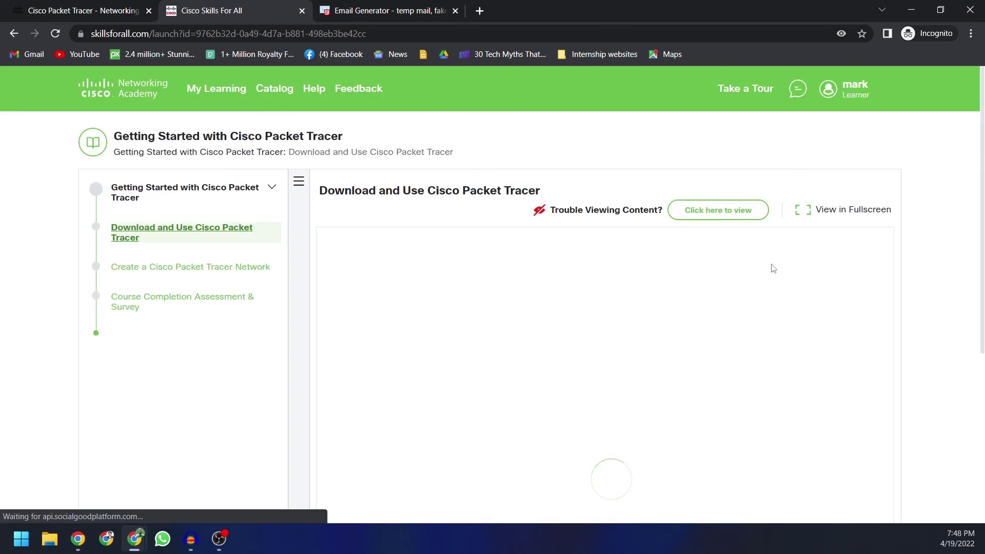
Step: Open lesson 1.0 Install Cisco Packet Tracer and follow its lab-downloads link to the Resource Hub
{"action": "scroll", "coordinate": [759, 278], "scroll_direction": "down", "scroll_amount": 5}
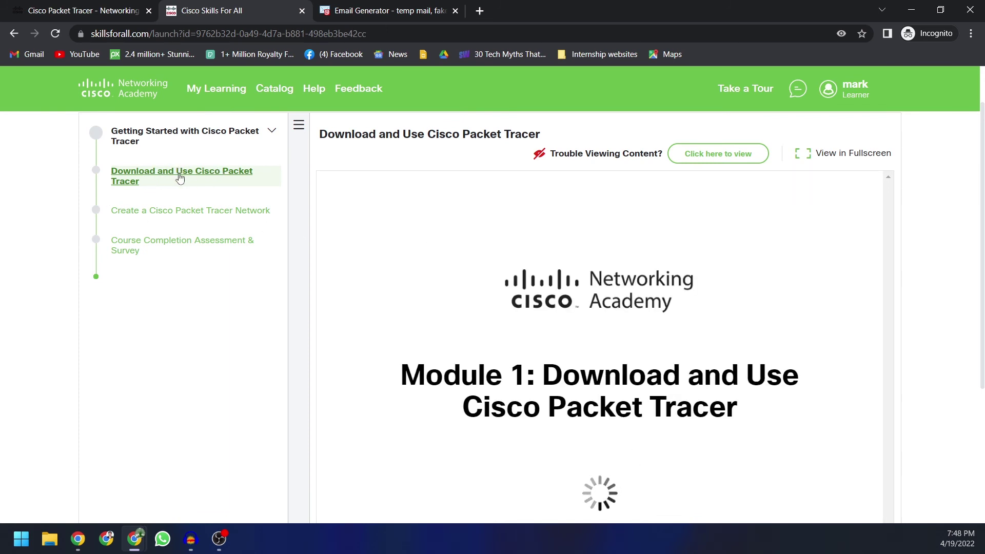
{"action": "scroll", "coordinate": [606, 285], "scroll_direction": "down", "scroll_amount": 5}
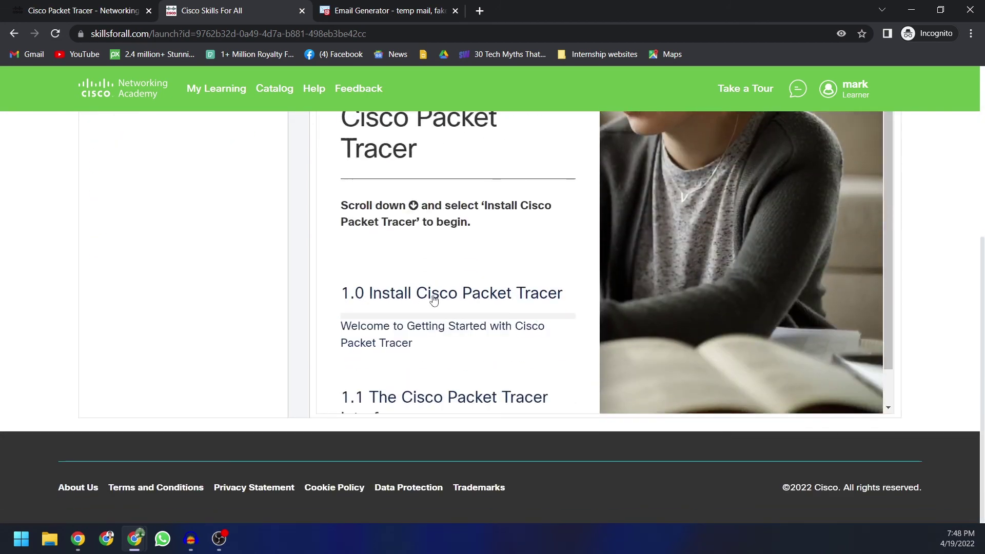
{"action": "left_click", "coordinate": [456, 296]}
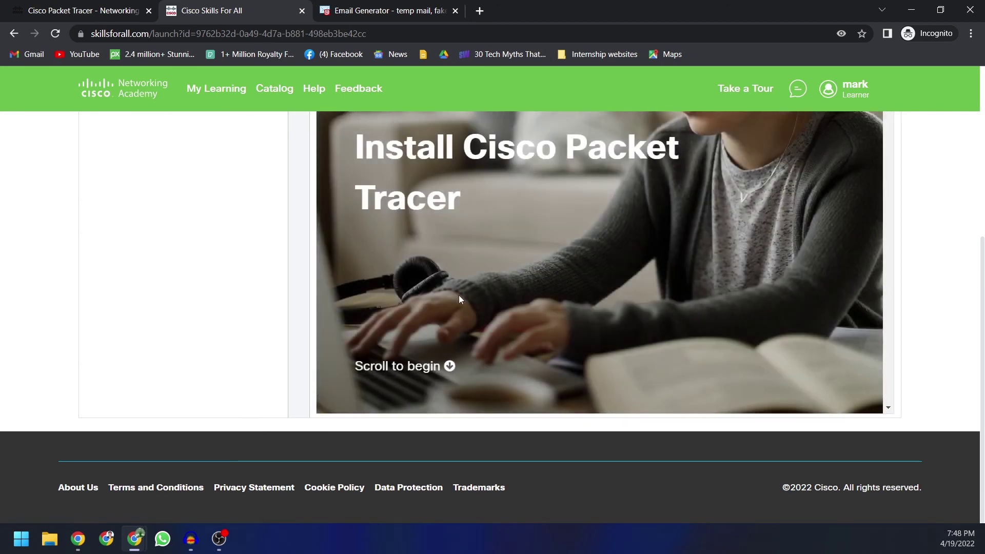
{"action": "scroll", "coordinate": [465, 305], "scroll_direction": "down", "scroll_amount": 5}
{"action": "scroll", "coordinate": [490, 306], "scroll_direction": "down", "scroll_amount": 10}
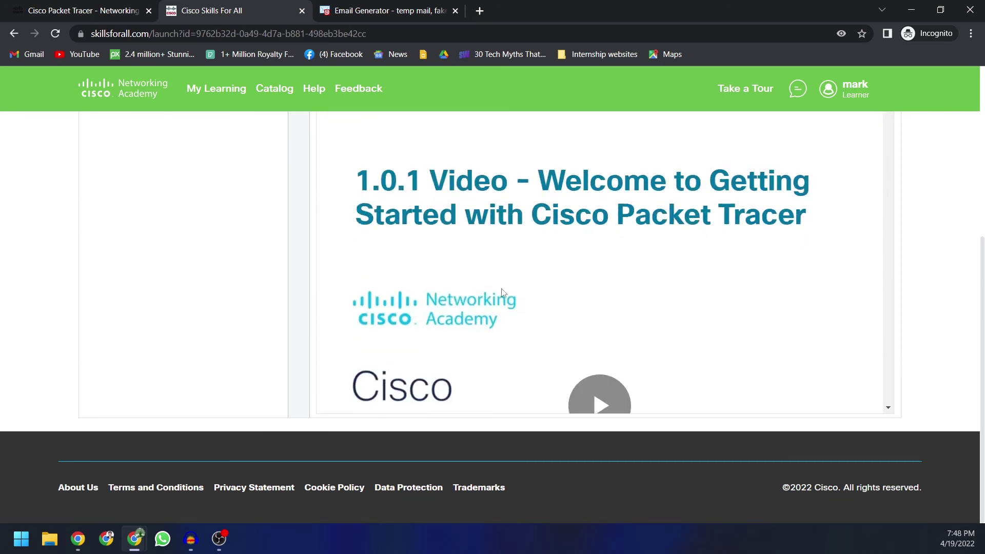
{"action": "scroll", "coordinate": [503, 293], "scroll_direction": "down", "scroll_amount": 15}
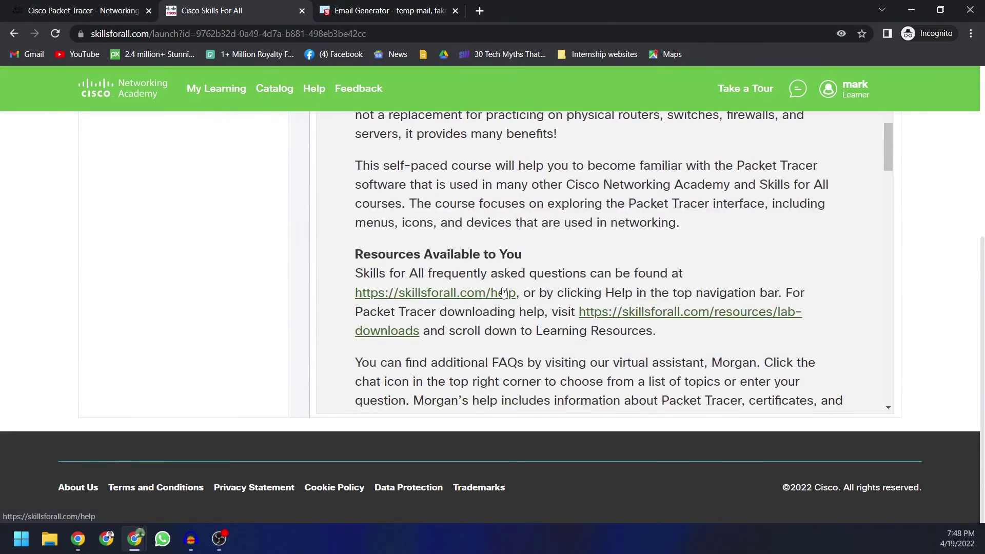
{"action": "scroll", "coordinate": [504, 293], "scroll_direction": "down", "scroll_amount": 2}
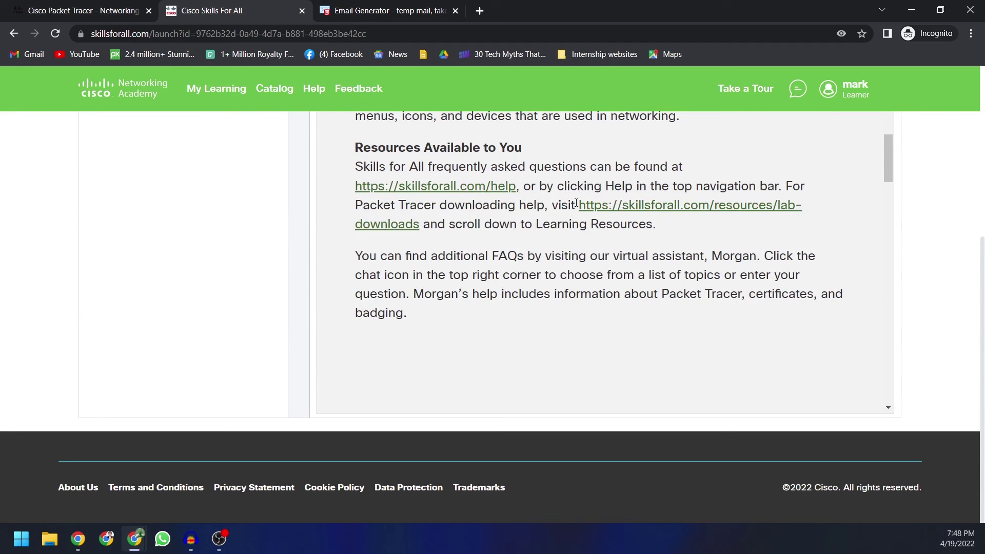
{"action": "left_click_drag", "start_coordinate": [580, 206], "coordinate": [421, 230]}
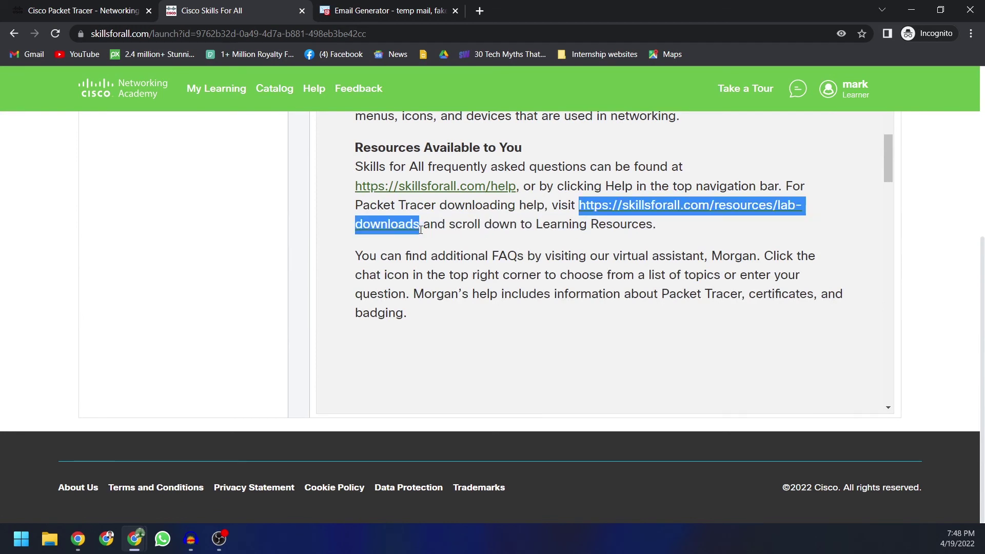
{"action": "left_click", "coordinate": [642, 205]}
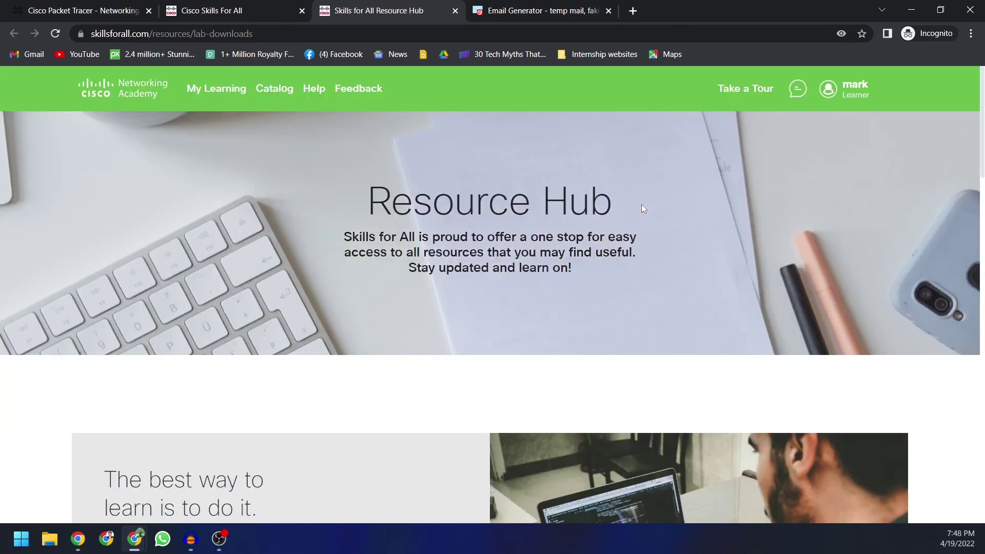
Step: Download the Packet Tracer 8.1.1 Windows 64bit installer from Learning Resources
{"action": "scroll", "coordinate": [641, 205], "scroll_direction": "down", "scroll_amount": 10}
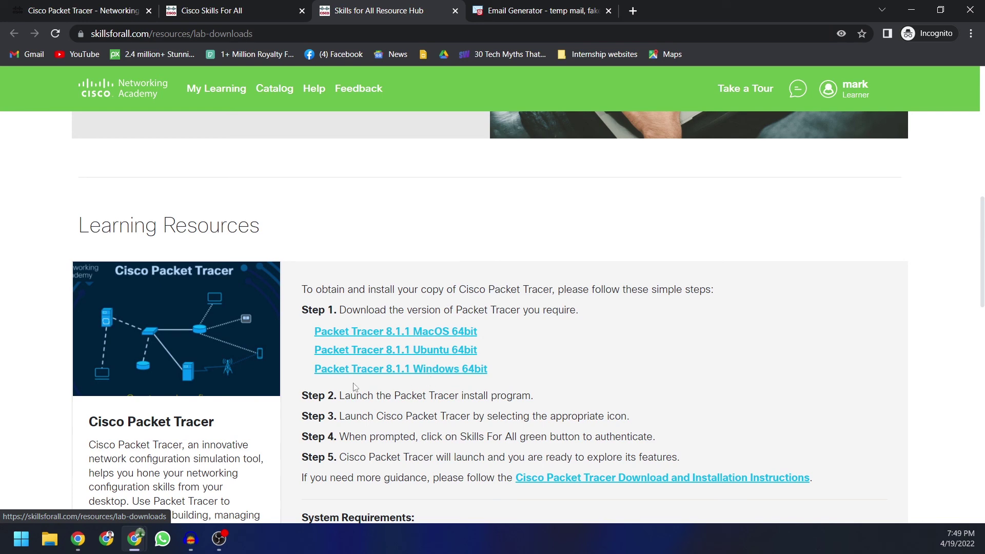
{"action": "left_click", "coordinate": [379, 370]}
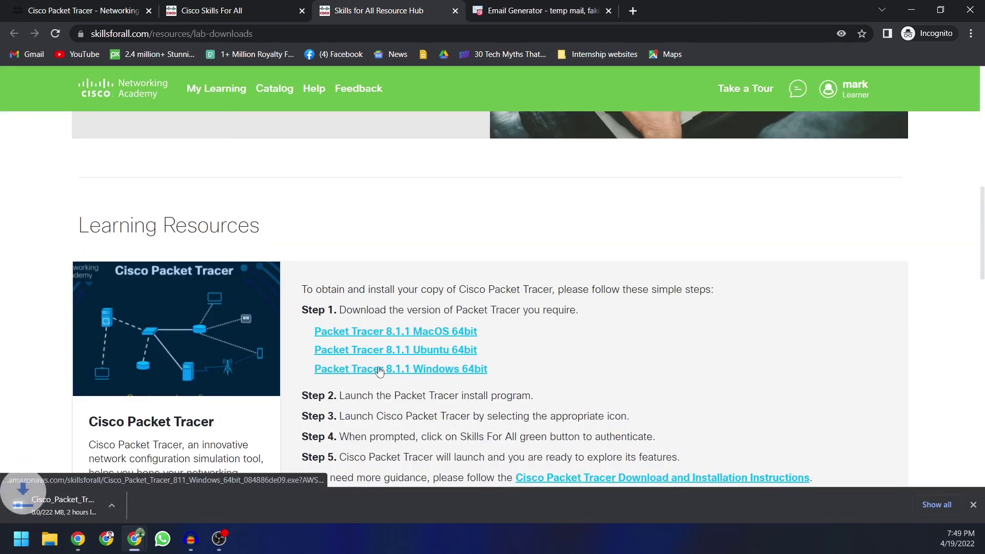